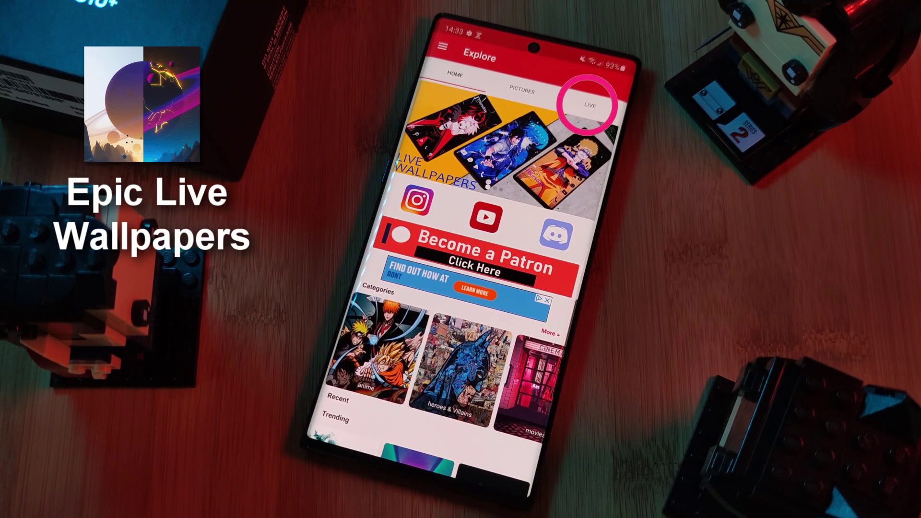
Scroll the Explore grid, open Go To Requests, and browse the Requested Wallpapers list
{"action": "scroll", "coordinate": [480, 264], "scroll_direction": "down", "scroll_amount": 10}
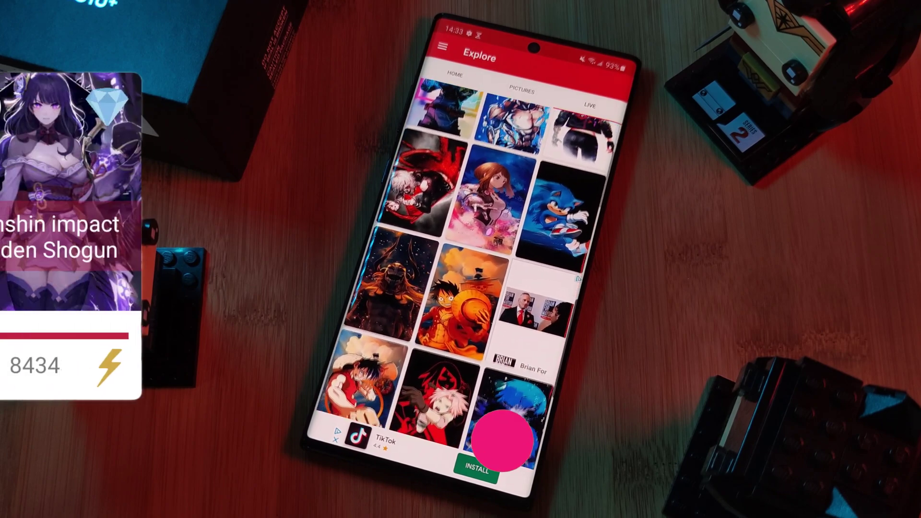
{"action": "scroll", "coordinate": [502, 440], "scroll_direction": "down", "scroll_amount": 5}
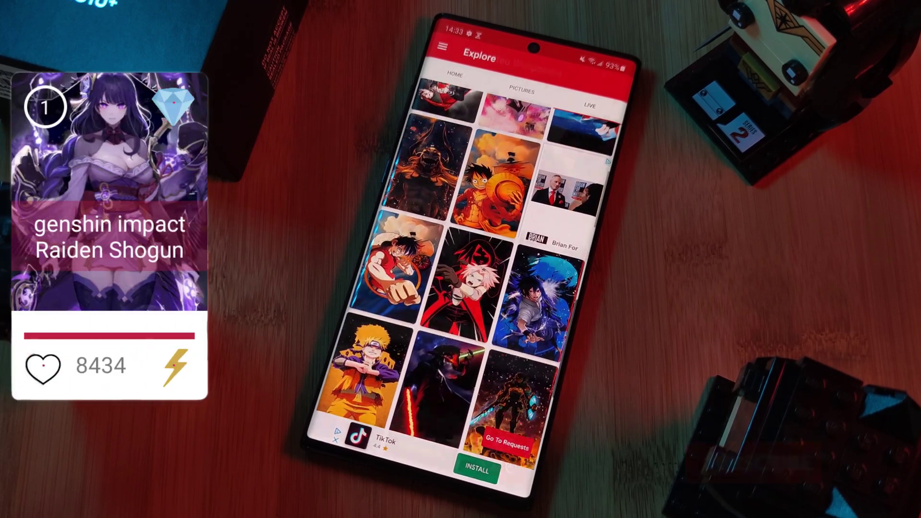
{"action": "left_click", "coordinate": [501, 440]}
{"action": "scroll", "coordinate": [480, 264], "scroll_direction": "down", "scroll_amount": 5}
{"action": "scroll", "coordinate": [480, 264], "scroll_direction": "down", "scroll_amount": 5}
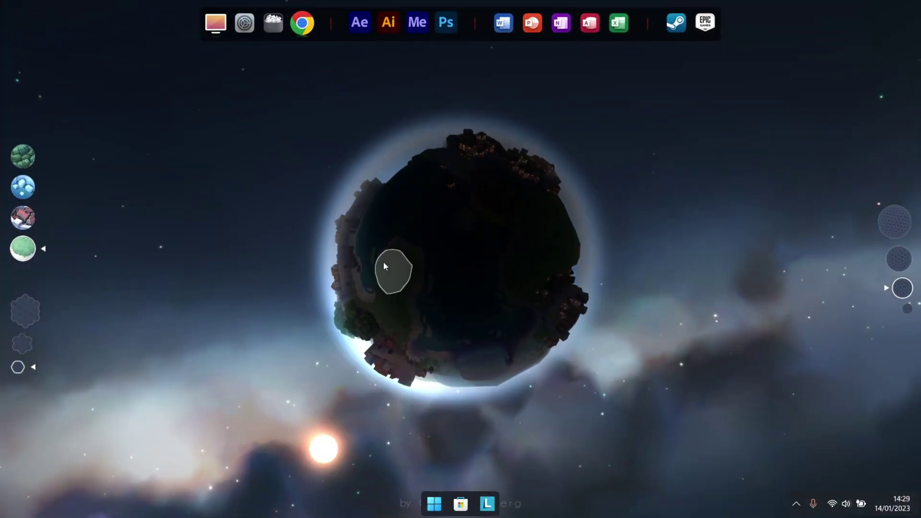
Spin the planet to its ocean side and place a green island and a walled red-roofed town
{"action": "left_click_drag", "start_coordinate": [391, 267], "coordinate": [418, 293]}
{"action": "left_click", "coordinate": [471, 239]}
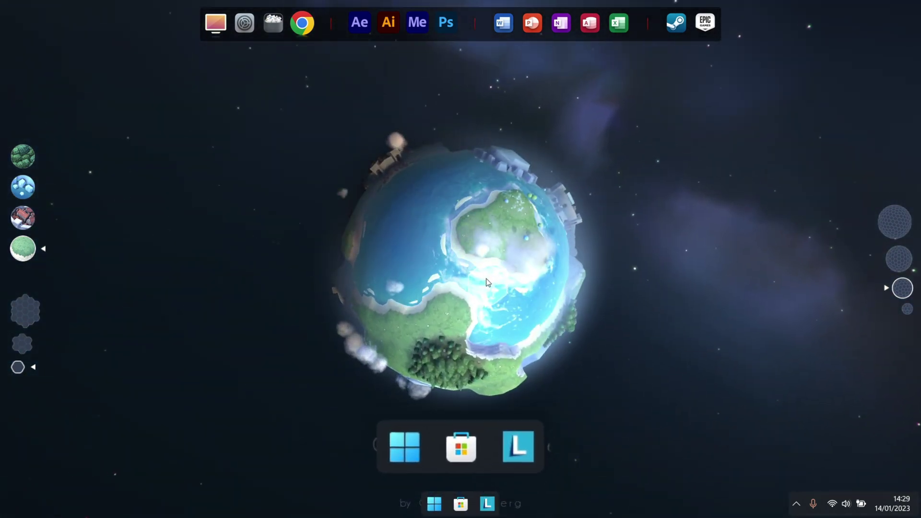
{"action": "left_click", "coordinate": [452, 196]}
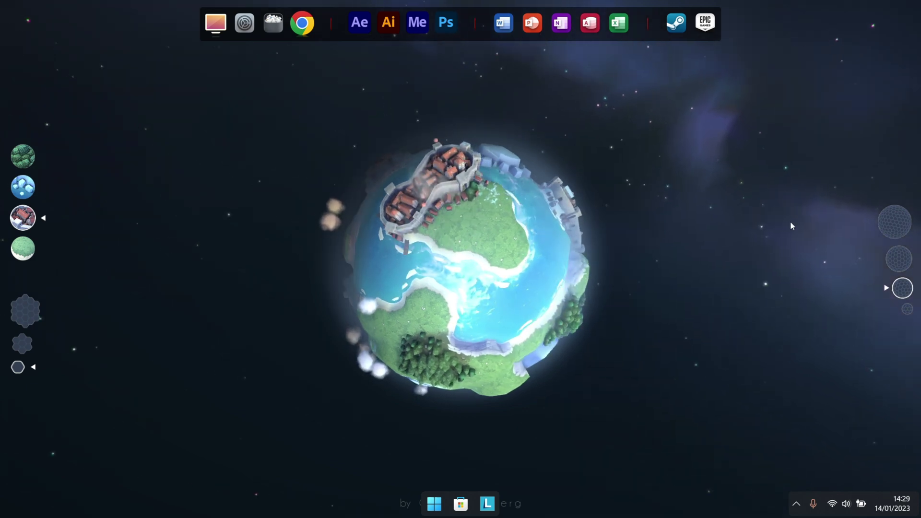
Paint forest land with the largest brush, joining the island and spreading across the ocean below
{"action": "left_click", "coordinate": [891, 225]}
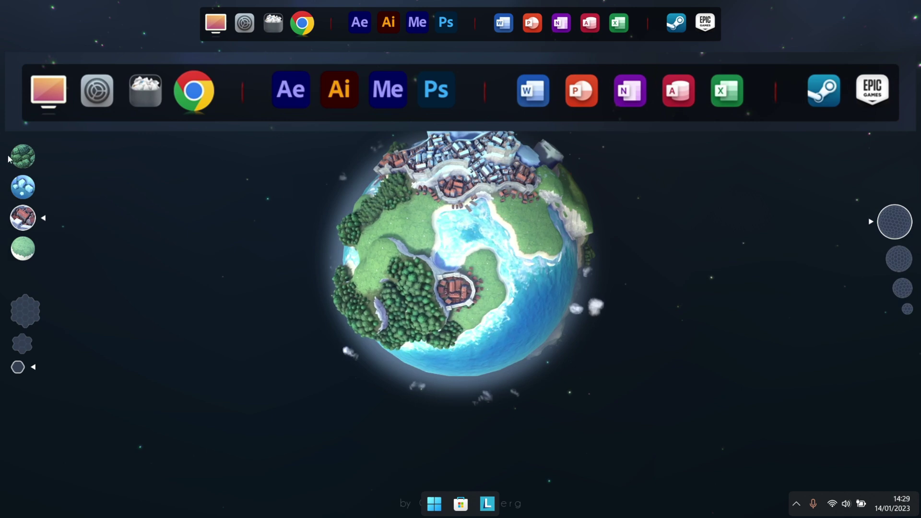
{"action": "left_click", "coordinate": [22, 156]}
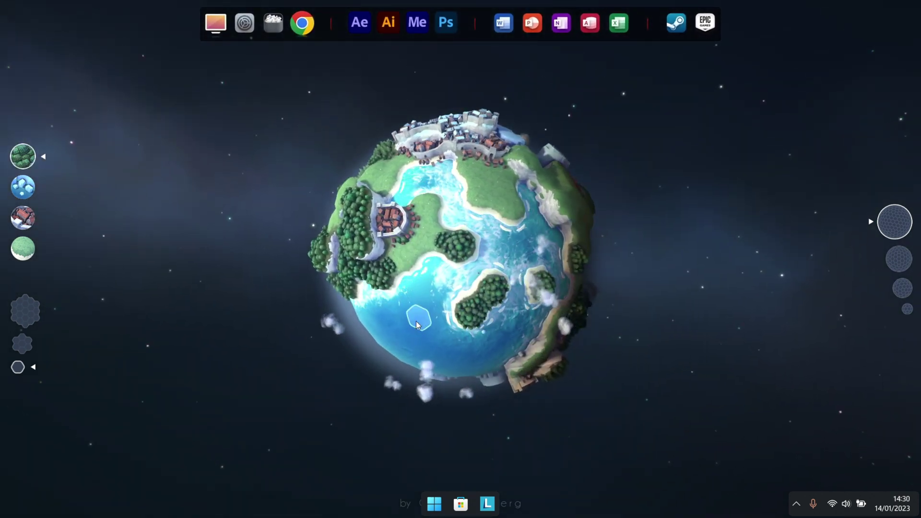
{"action": "left_click", "coordinate": [537, 264]}
{"action": "mouse_move", "coordinate": [426, 309]}
{"action": "left_mouse_down"}
{"action": "mouse_move", "coordinate": [405, 323]}
{"action": "mouse_move", "coordinate": [449, 312]}
{"action": "mouse_move", "coordinate": [480, 317]}
{"action": "left_mouse_up"}
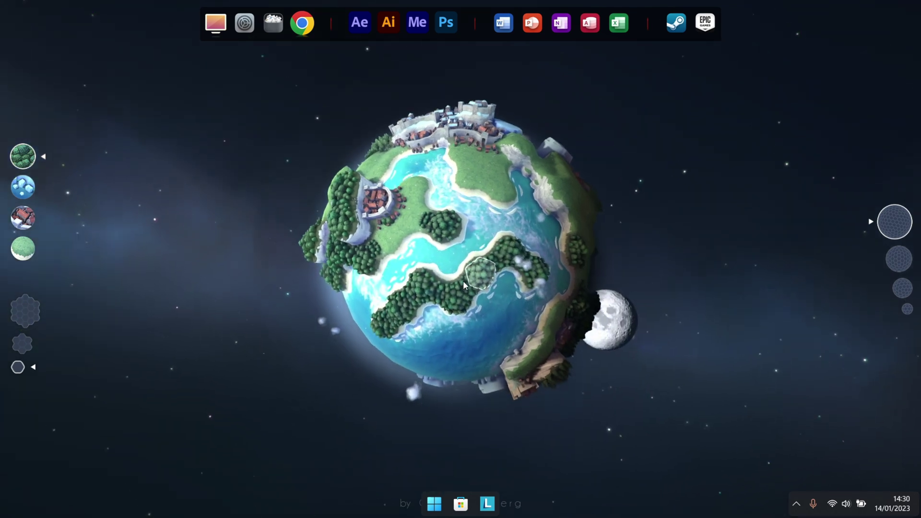
Place a village, extend it to a neighbouring tile, and raise it into a tall tower
{"action": "key", "text": "3"}
{"action": "scroll", "coordinate": [526, 319], "scroll_direction": "up", "scroll_amount": 3}
{"action": "left_click", "coordinate": [512, 309]}
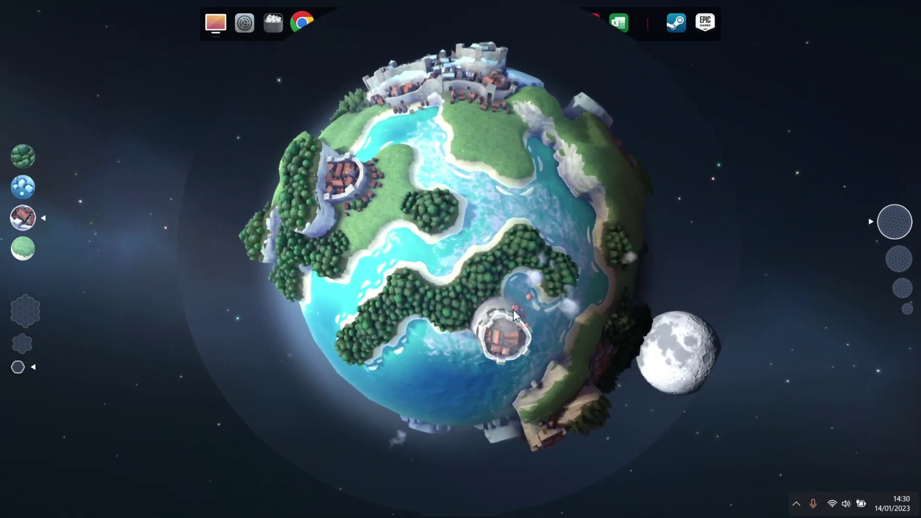
{"action": "left_click", "coordinate": [525, 296]}
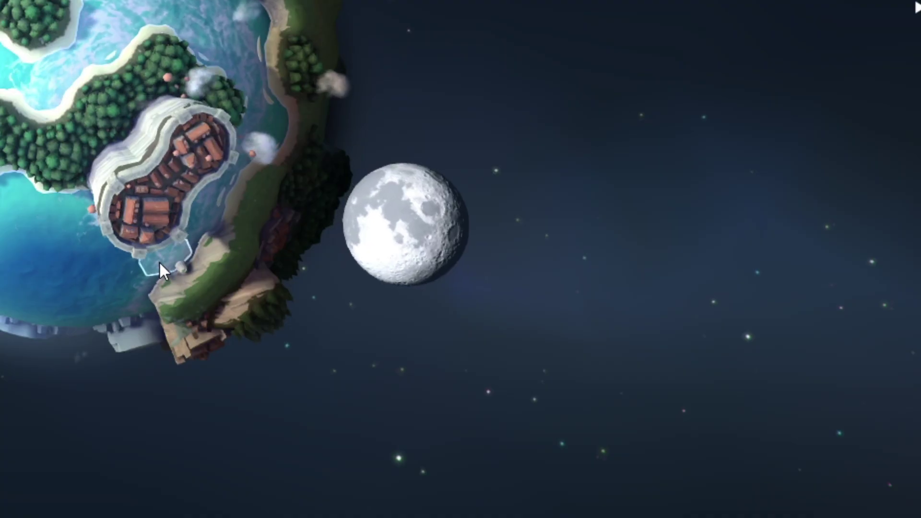
{"action": "left_click", "coordinate": [215, 170]}
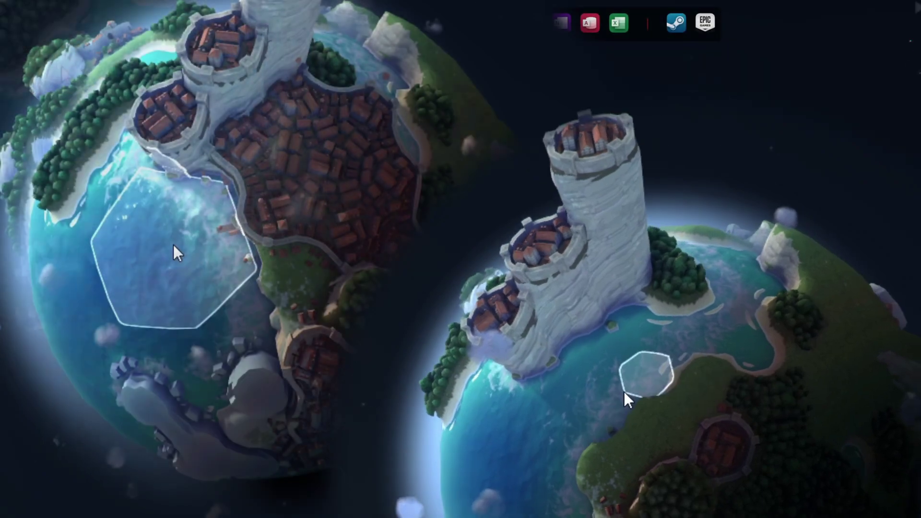
Add a snow patch and a city district, then lay two ice patches over the planet's centre
{"action": "left_click", "coordinate": [174, 244]}
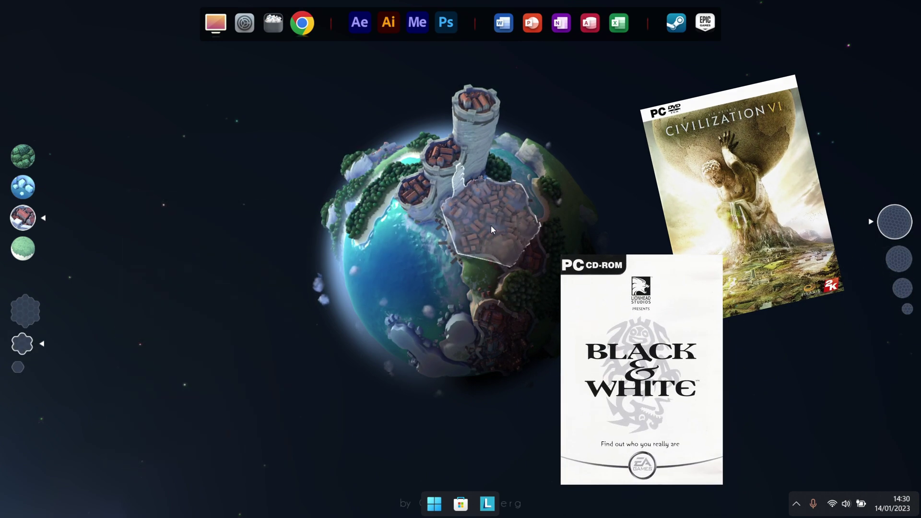
{"action": "left_click", "coordinate": [491, 225]}
{"action": "left_click", "coordinate": [22, 187]}
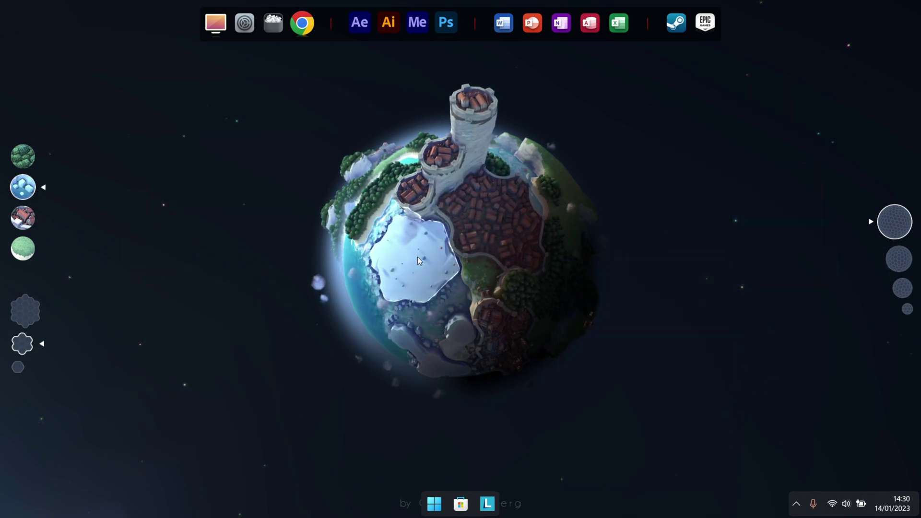
{"action": "left_click", "coordinate": [418, 268]}
{"action": "left_click", "coordinate": [510, 304]}
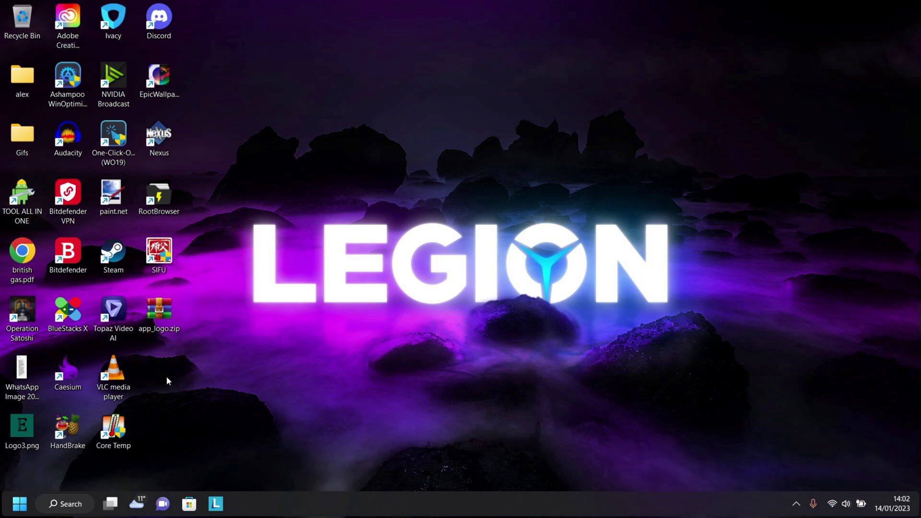
Untick Show desktop icons in the desktop's View menu
{"action": "right_click", "coordinate": [402, 99]}
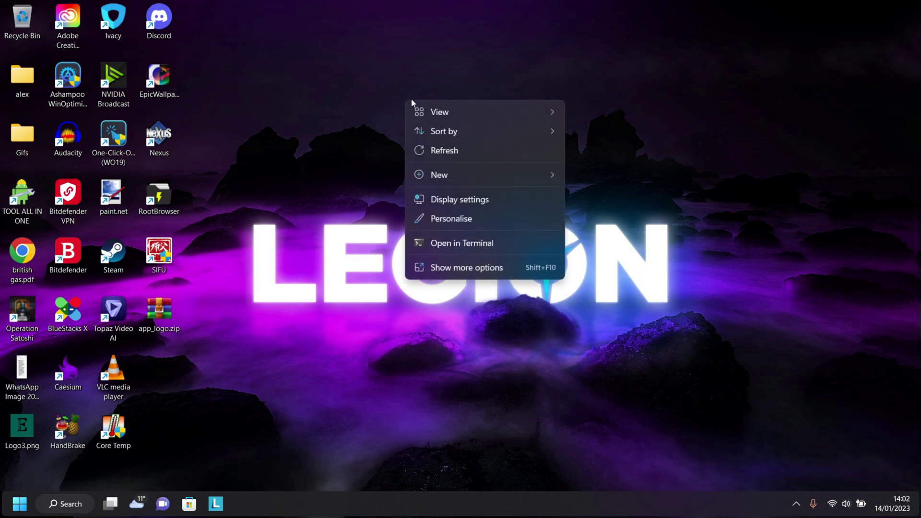
{"action": "mouse_move", "coordinate": [463, 108]}
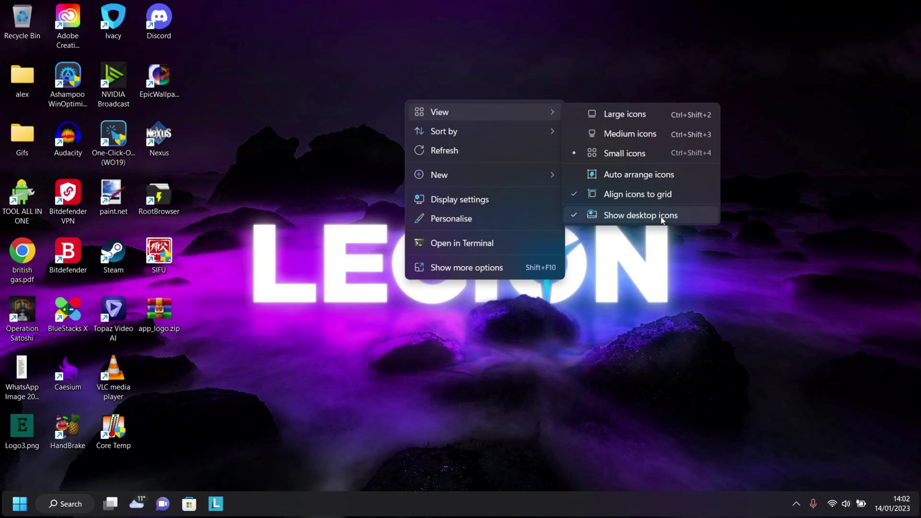
{"action": "left_click", "coordinate": [661, 218]}
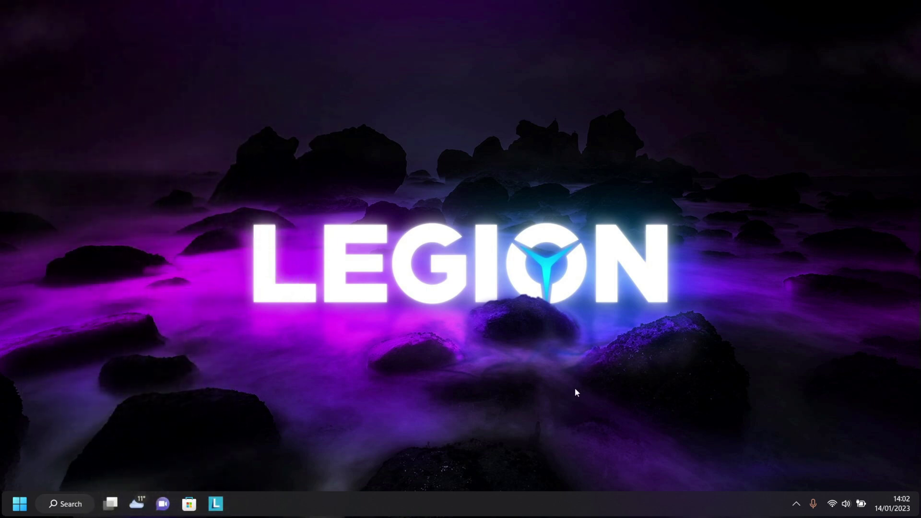
Search Microsoft Store for 'rounded', then install and launch RoundedTB
{"action": "left_click", "coordinate": [190, 503]}
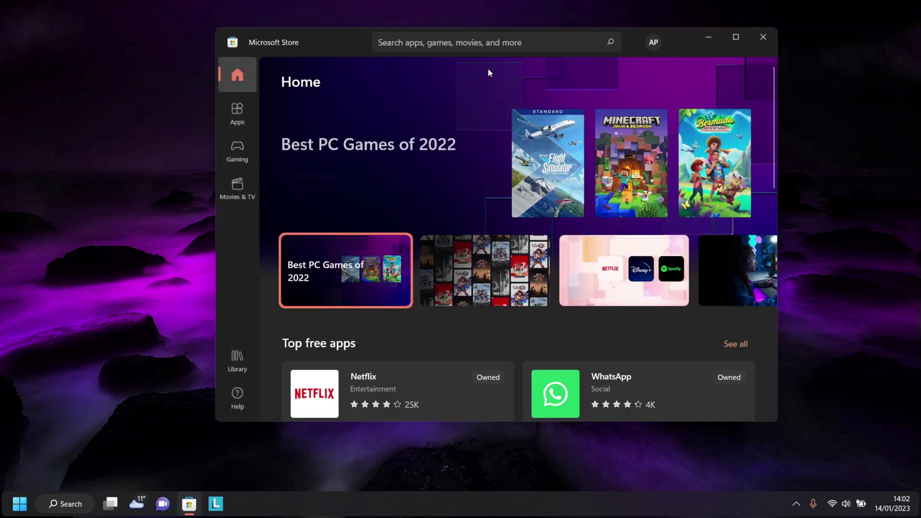
{"action": "left_click", "coordinate": [493, 36]}
{"action": "type", "text": "rounded"}
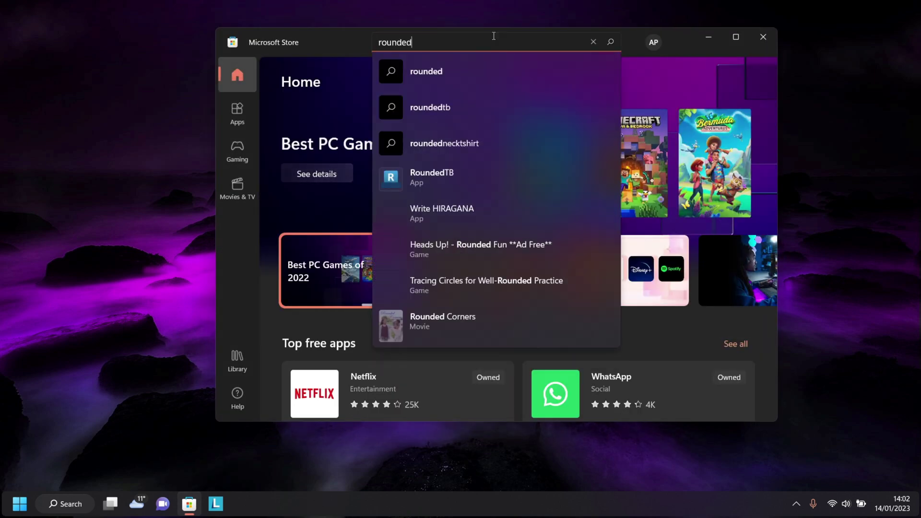
{"action": "left_click", "coordinate": [471, 109]}
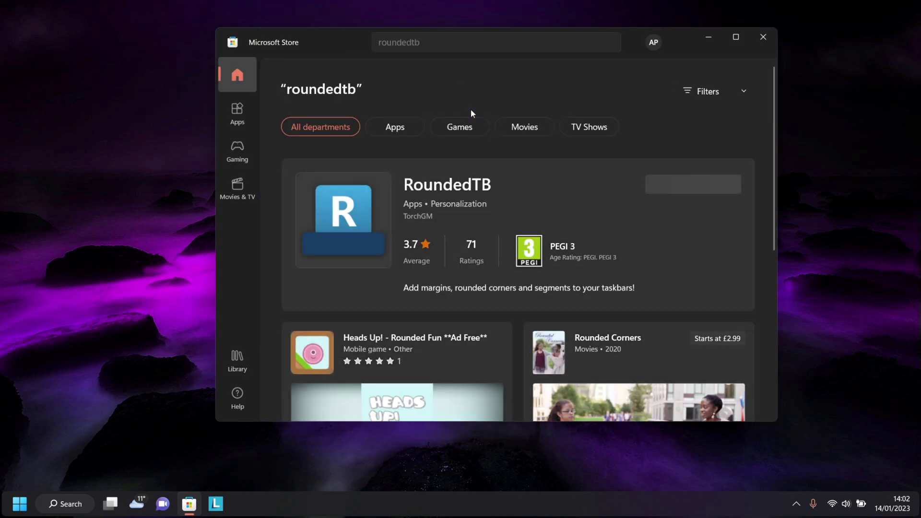
{"action": "left_click", "coordinate": [566, 212]}
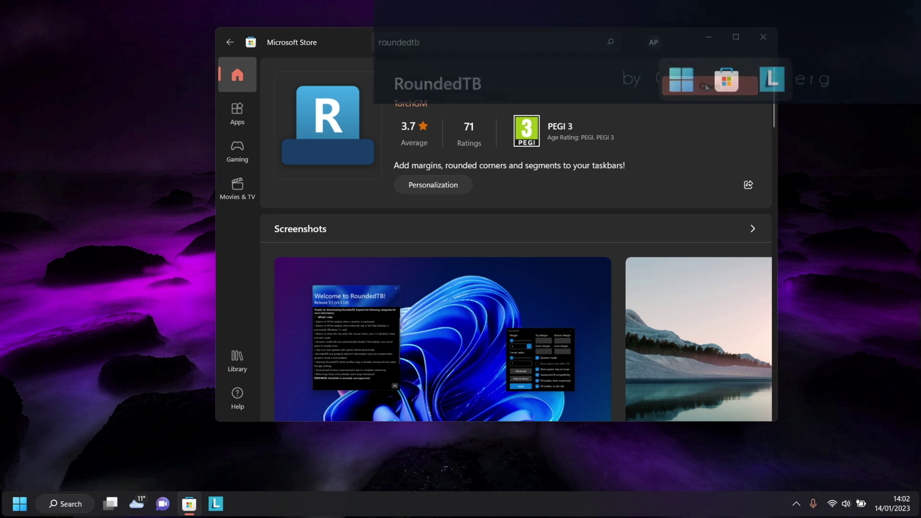
{"action": "left_click", "coordinate": [704, 83]}
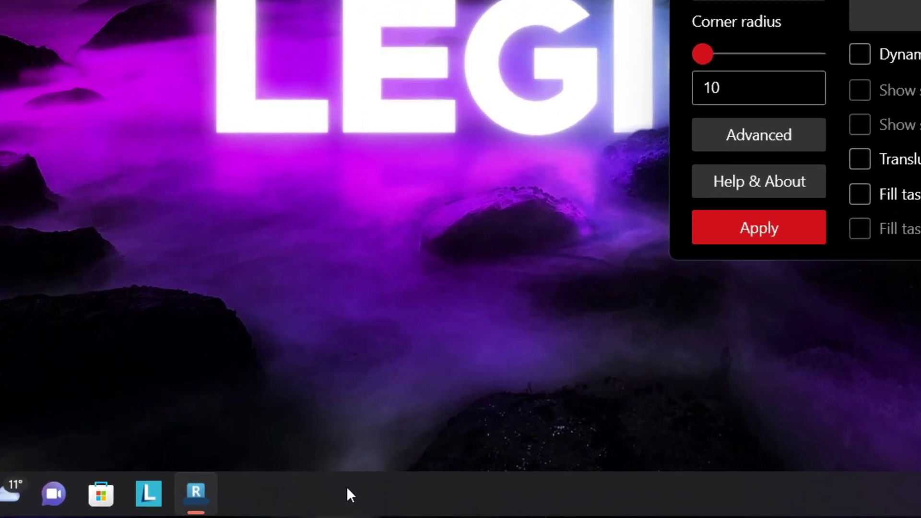
Open the taskbar settings and remove the Search button from the taskbar
{"action": "right_click", "coordinate": [347, 489]}
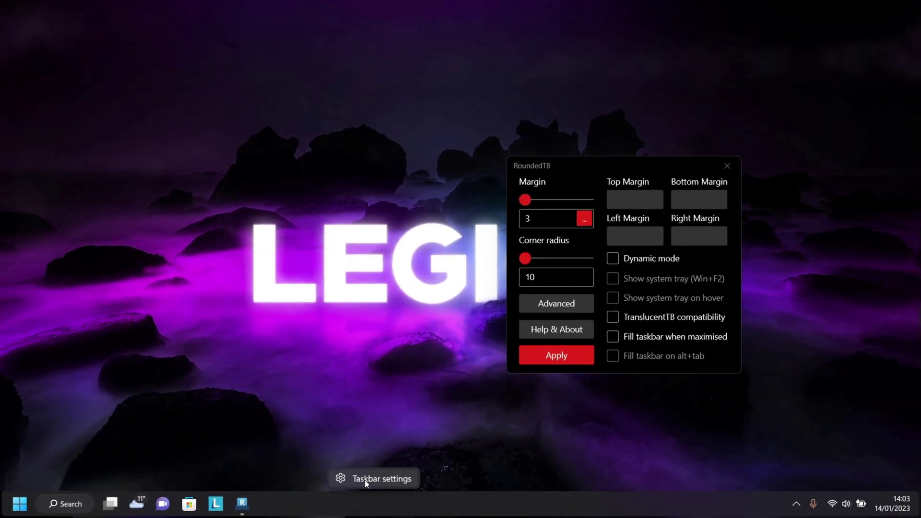
{"action": "left_click", "coordinate": [365, 480]}
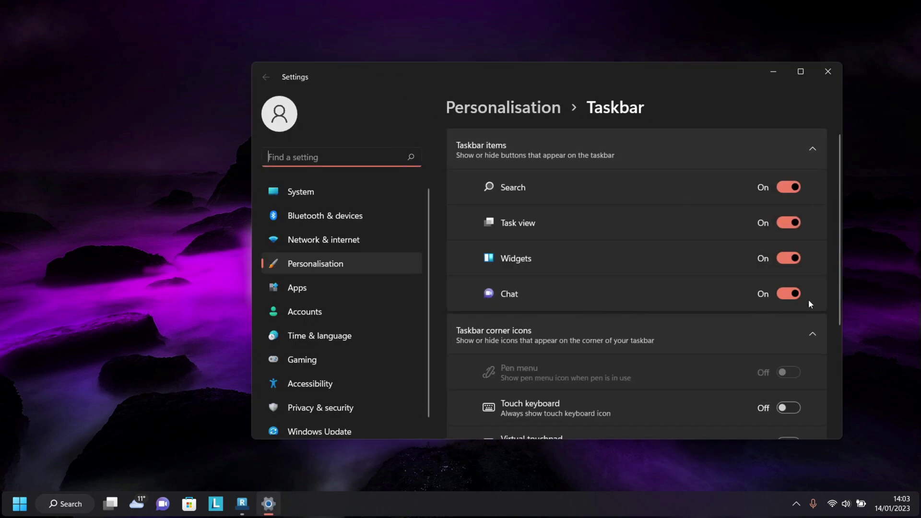
{"action": "left_click", "coordinate": [793, 188]}
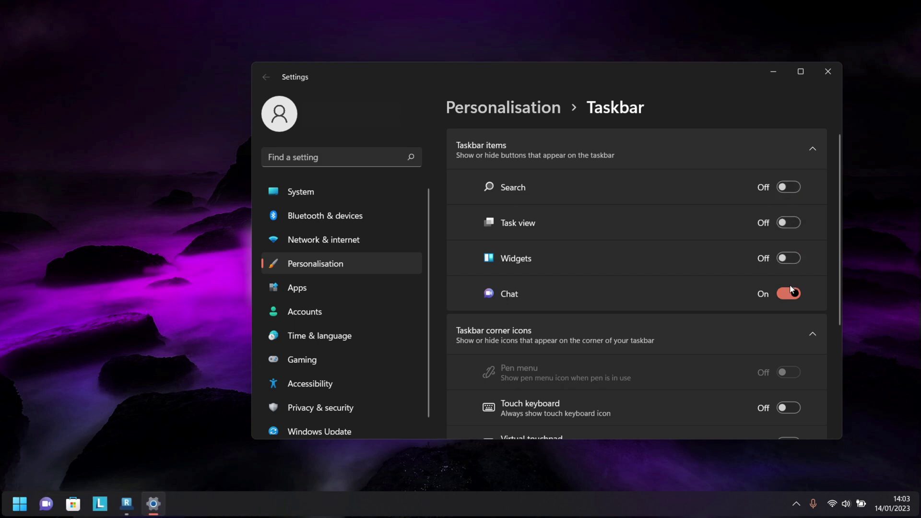
Set Taskbar alignment to Centre under Taskbar behaviours
{"action": "scroll", "coordinate": [790, 302], "scroll_direction": "down", "scroll_amount": 3}
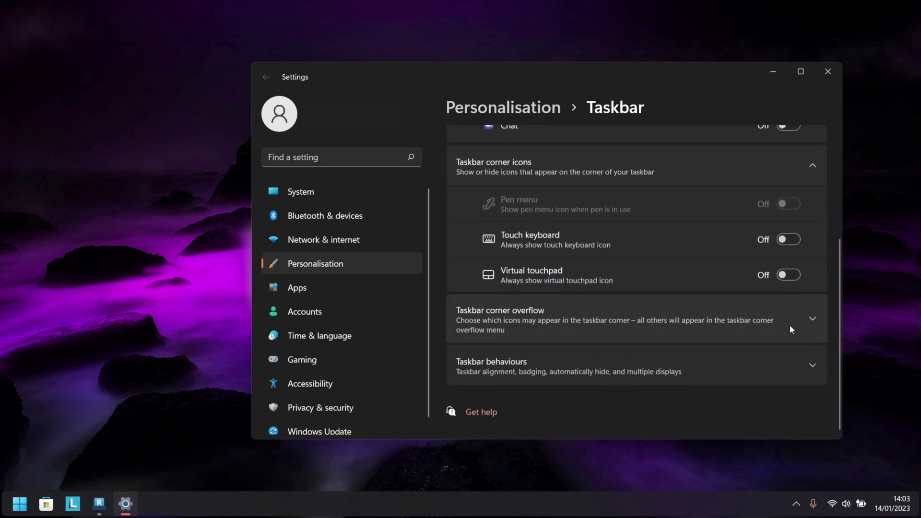
{"action": "left_click", "coordinate": [816, 365]}
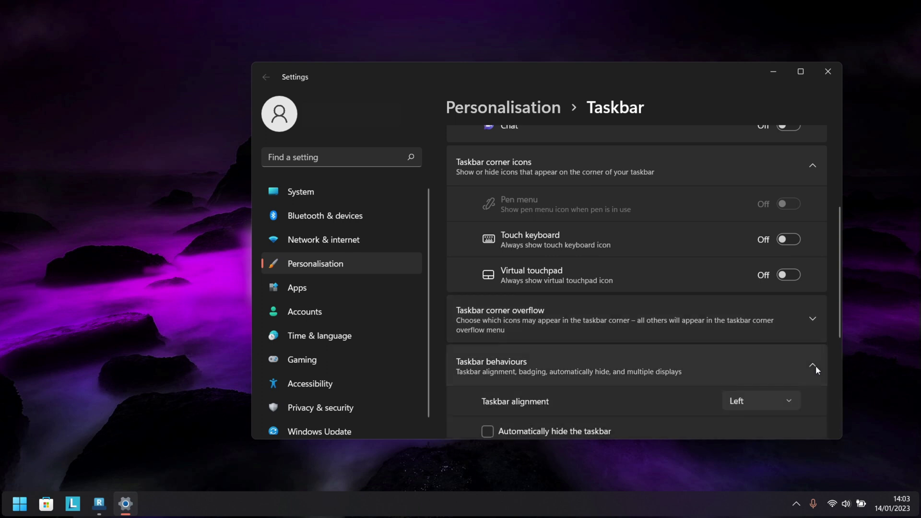
{"action": "scroll", "coordinate": [794, 365], "scroll_direction": "down", "scroll_amount": 2}
{"action": "left_click", "coordinate": [767, 307]}
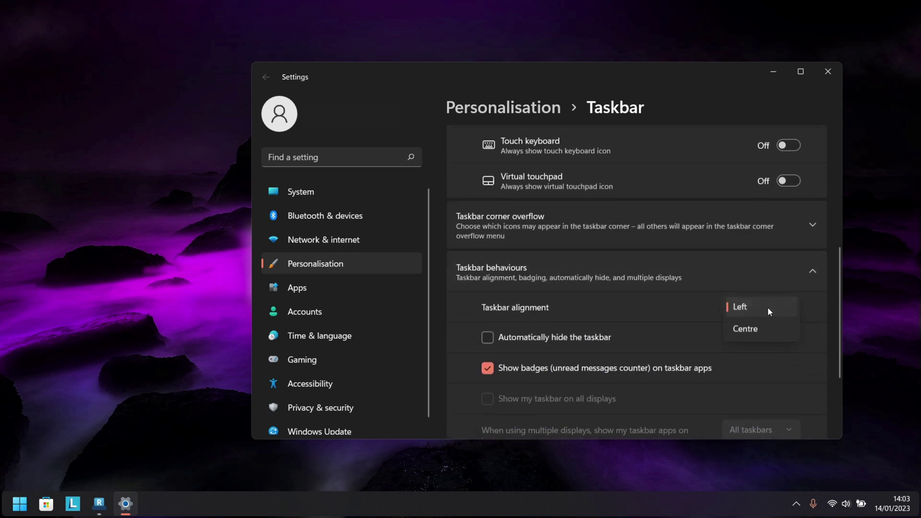
{"action": "left_click", "coordinate": [767, 330]}
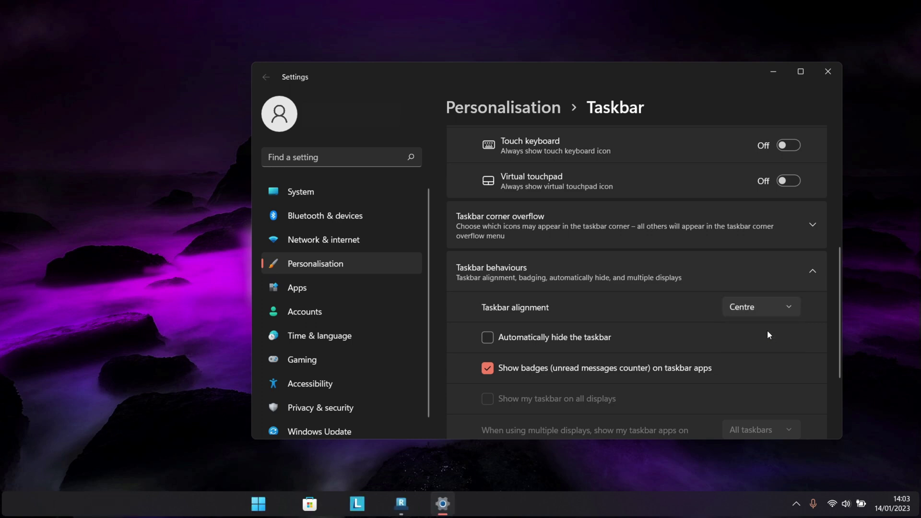
In RoundedTB, enable Dynamic mode and apply the split rounded taskbar style
{"action": "left_click_drag", "start_coordinate": [757, 76], "coordinate": [571, 63]}
{"action": "left_click", "coordinate": [673, 165]}
{"action": "left_click", "coordinate": [614, 261]}
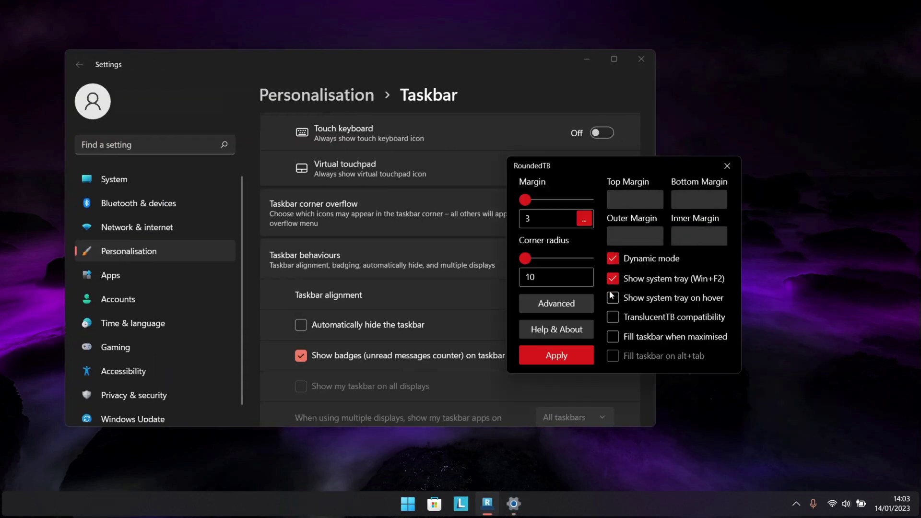
{"action": "left_click", "coordinate": [564, 359]}
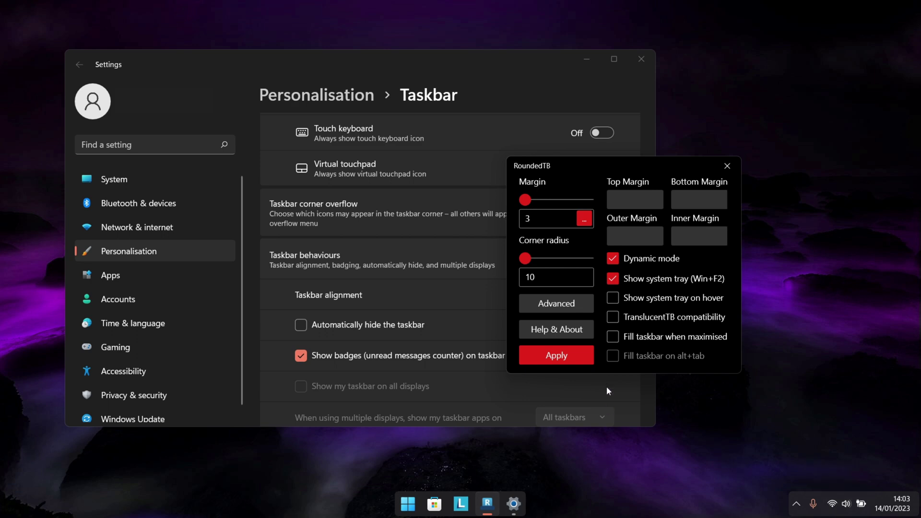
Toggle taskbar alignment to Left and back to Centre, then apply and close RoundedTB
{"action": "mouse_move", "coordinate": [508, 514]}
{"action": "left_click", "coordinate": [628, 390]}
{"action": "left_click", "coordinate": [583, 302]}
{"action": "left_click", "coordinate": [572, 273]}
{"action": "left_click", "coordinate": [566, 297]}
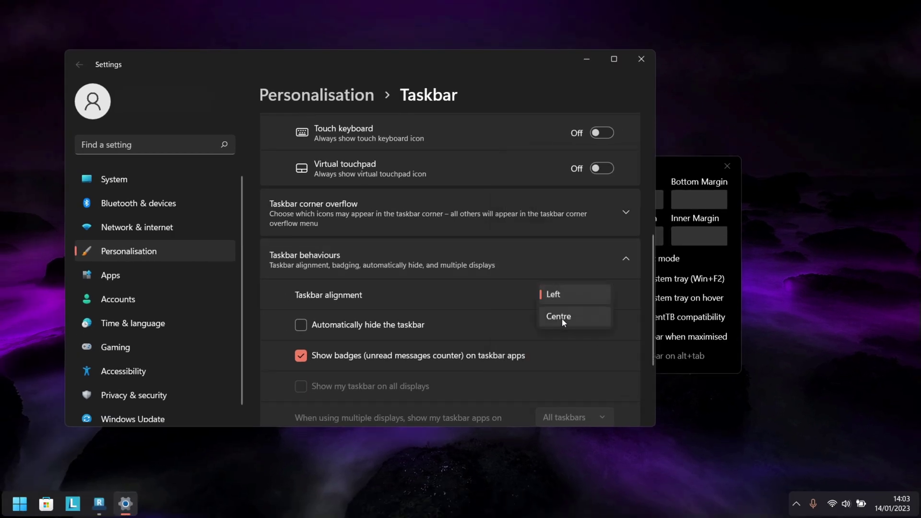
{"action": "left_click", "coordinate": [562, 317]}
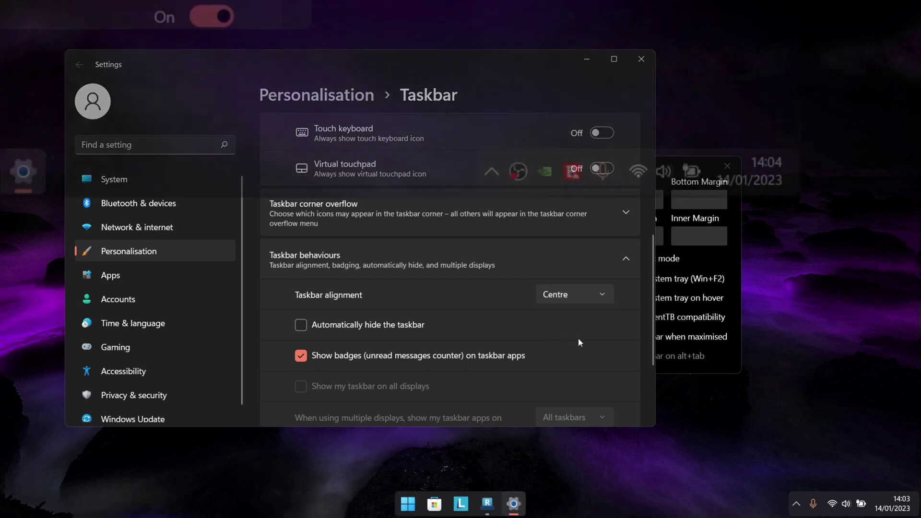
{"action": "key", "text": "alt+Tab"}
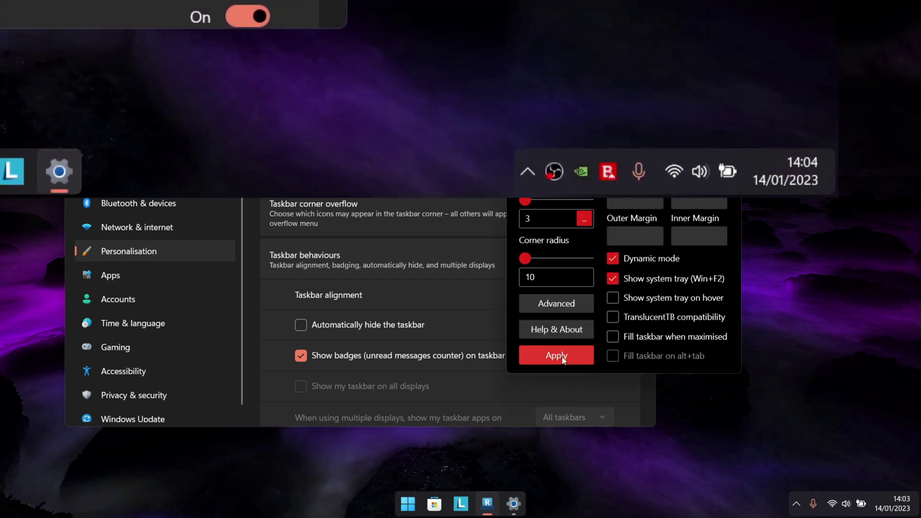
{"action": "left_click", "coordinate": [565, 354]}
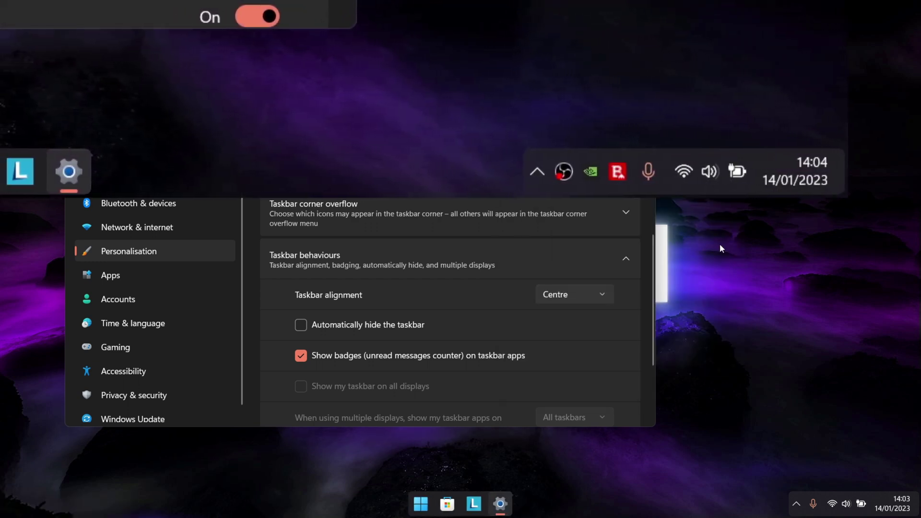
Show the hidden tray icons, then expand the Taskbar corner overflow app list and review it
{"action": "left_click", "coordinate": [796, 504]}
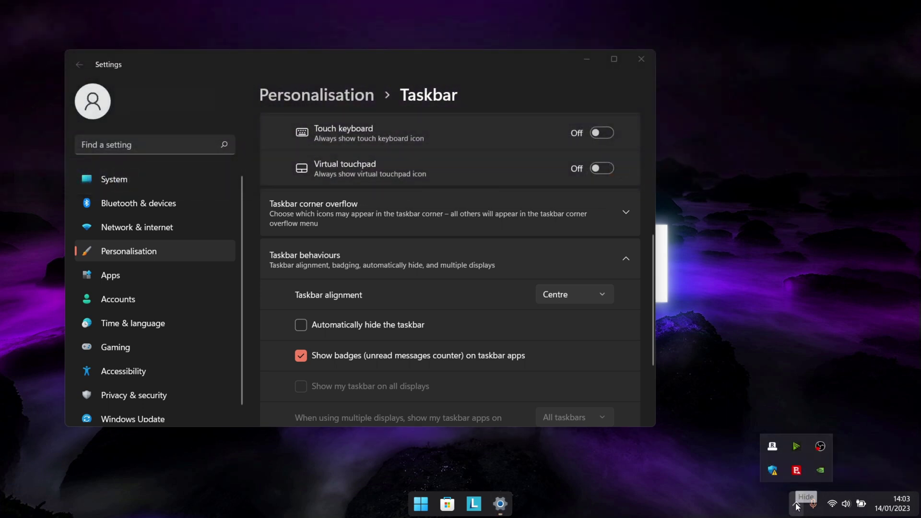
{"action": "left_click", "coordinate": [365, 260]}
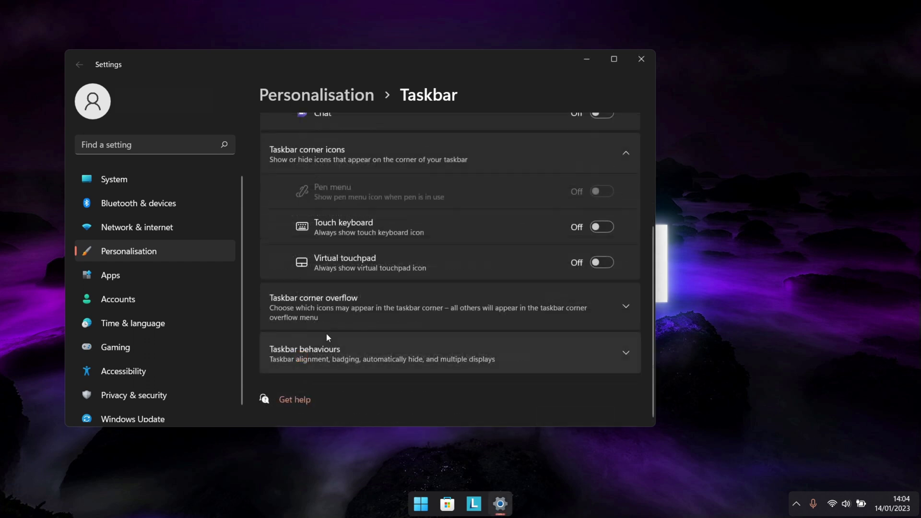
{"action": "left_click", "coordinate": [350, 305]}
{"action": "scroll", "coordinate": [387, 311], "scroll_direction": "down", "scroll_amount": 5}
{"action": "scroll", "coordinate": [469, 237], "scroll_direction": "up", "scroll_amount": 2}
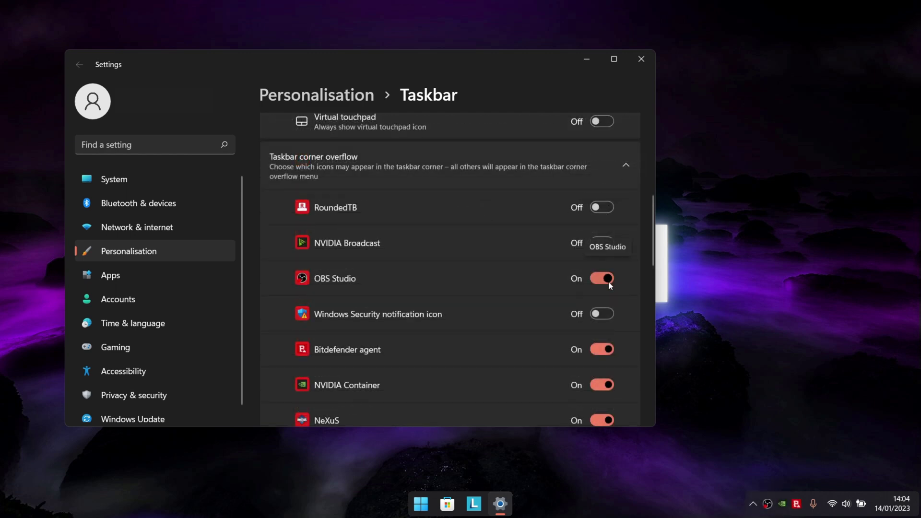
{"action": "scroll", "coordinate": [610, 283], "scroll_direction": "down", "scroll_amount": 1}
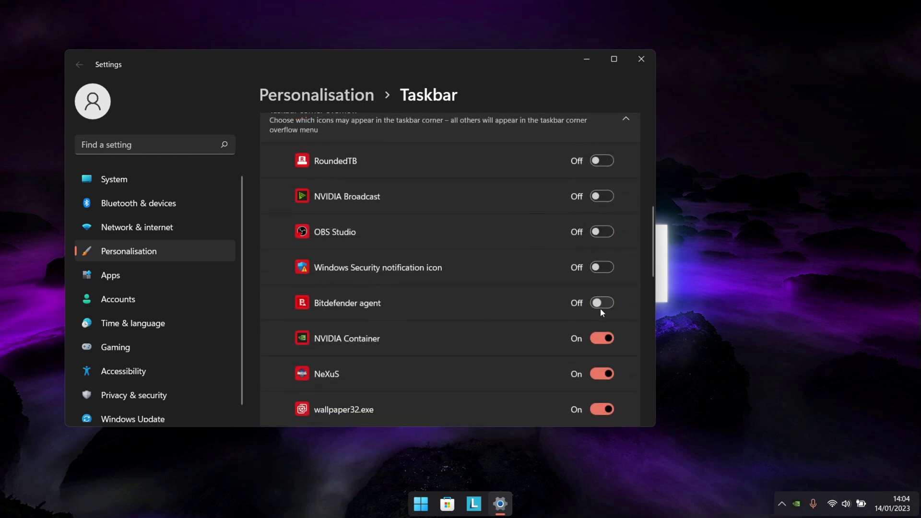
{"action": "scroll", "coordinate": [508, 349], "scroll_direction": "down", "scroll_amount": 5}
{"action": "scroll", "coordinate": [509, 341], "scroll_direction": "up", "scroll_amount": 12}
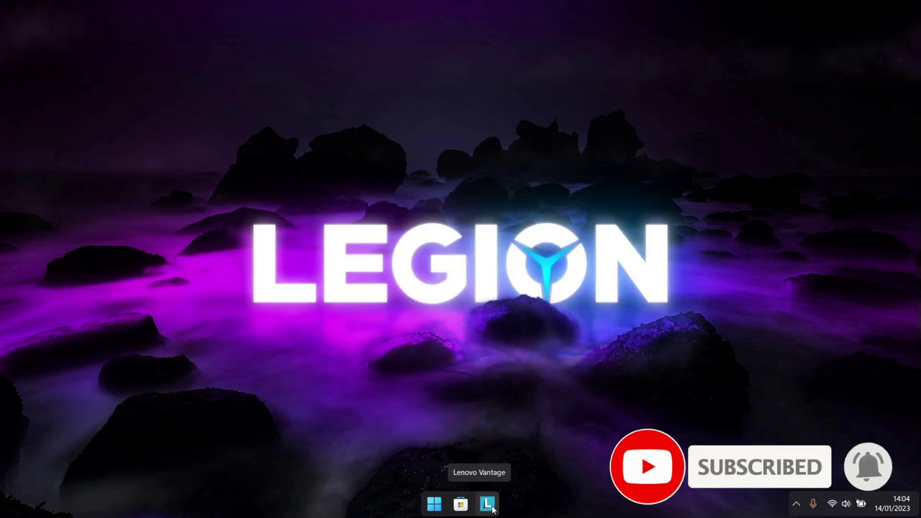
Unpin Lenovo Vantage and Microsoft Store from the taskbar
{"action": "right_click", "coordinate": [495, 506]}
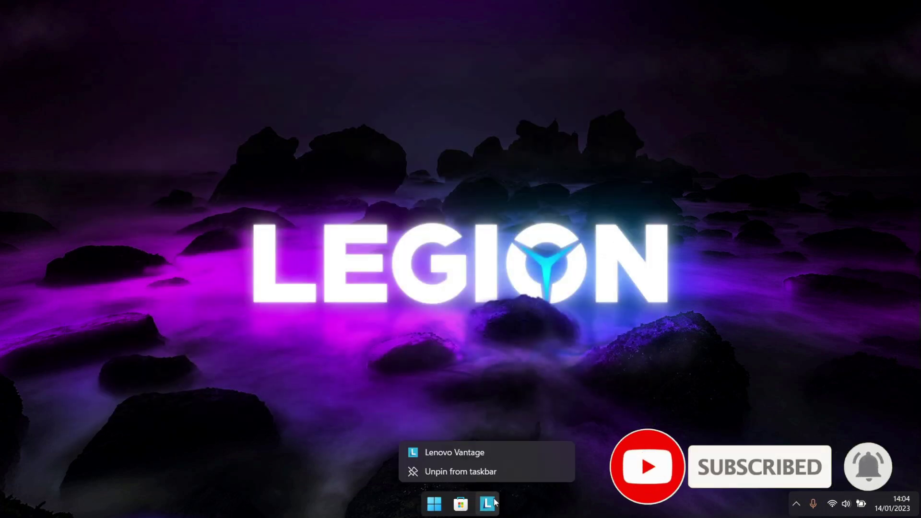
{"action": "left_click", "coordinate": [489, 473]}
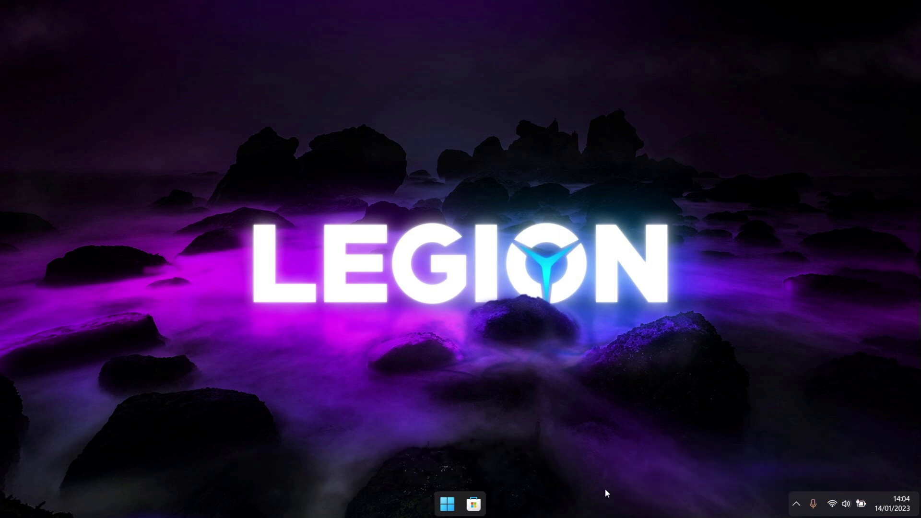
{"action": "right_click", "coordinate": [476, 501]}
{"action": "left_click", "coordinate": [506, 470]}
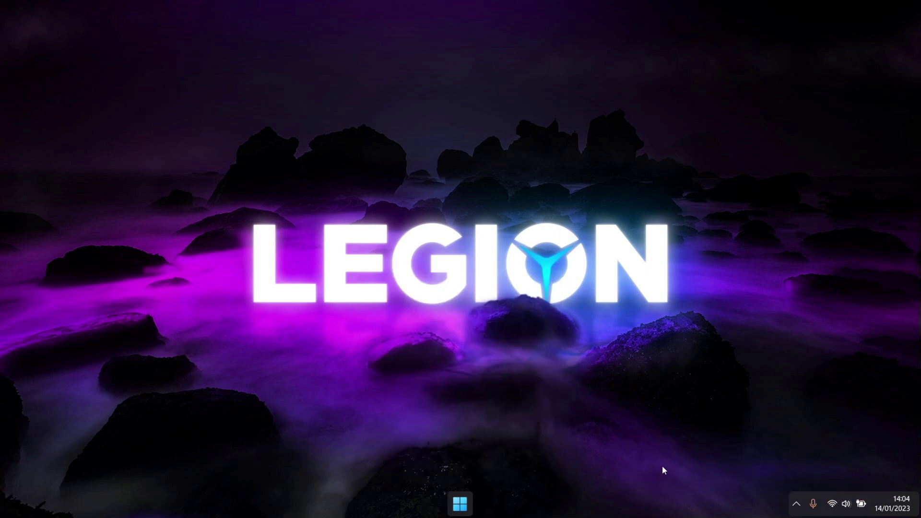
Search Start for 'store' and pin Microsoft Store to the taskbar
{"action": "left_click", "coordinate": [462, 504]}
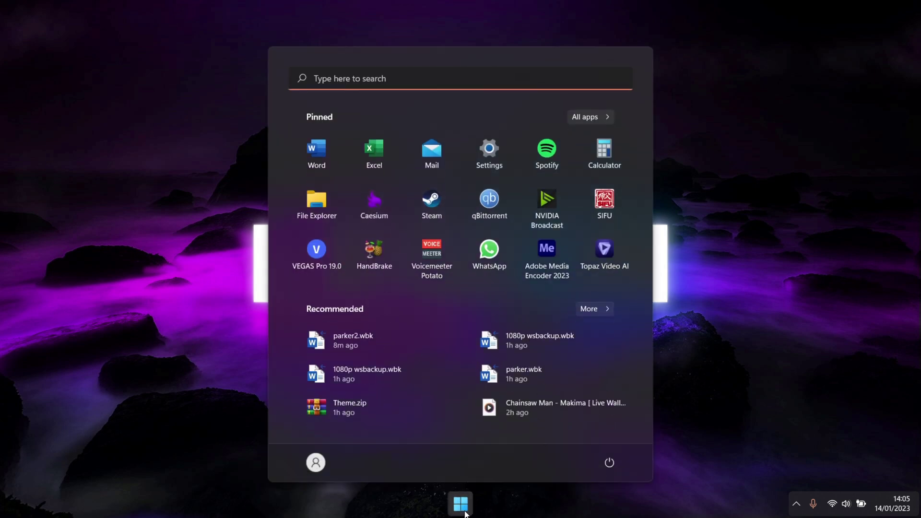
{"action": "left_click", "coordinate": [394, 77]}
{"action": "type", "text": "store"}
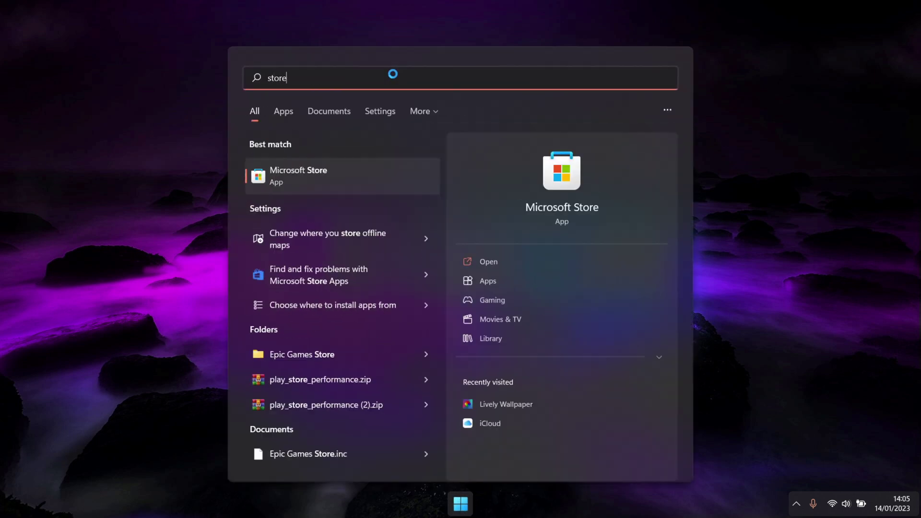
{"action": "right_click", "coordinate": [336, 181]}
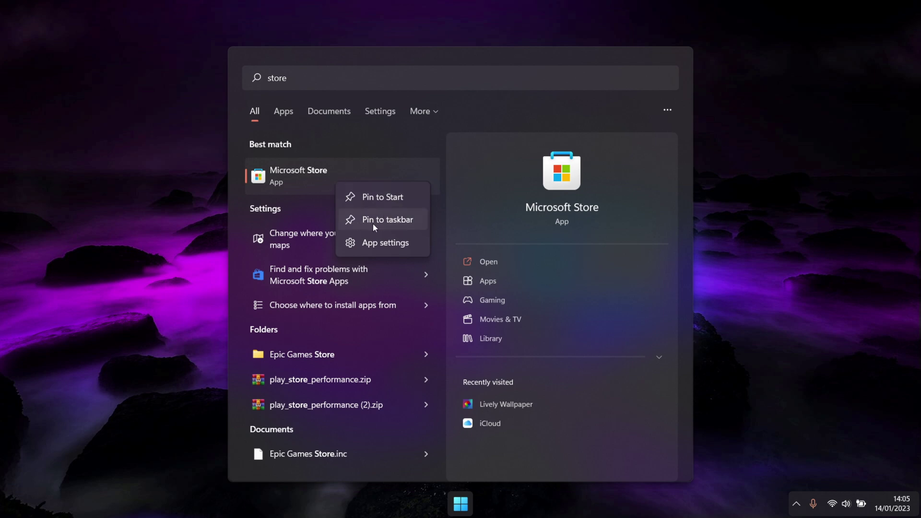
{"action": "left_click", "coordinate": [405, 224]}
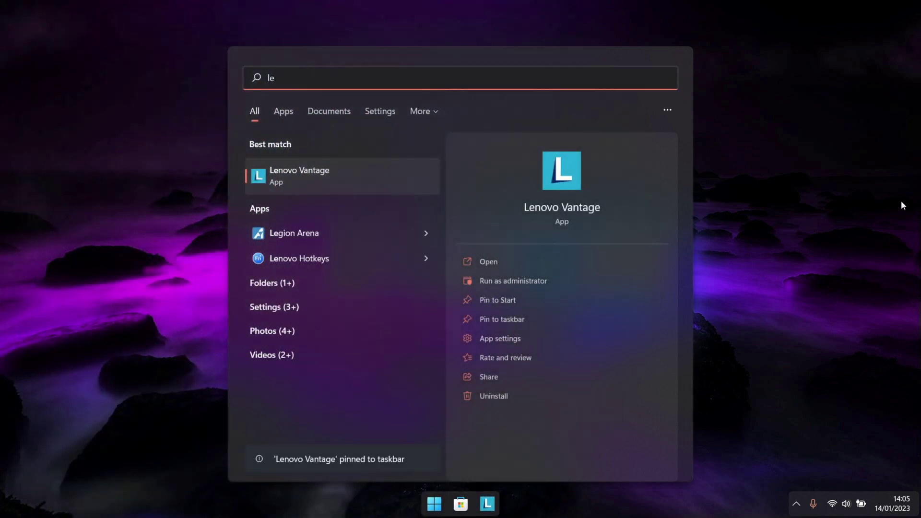
{"action": "left_click", "coordinate": [901, 202]}
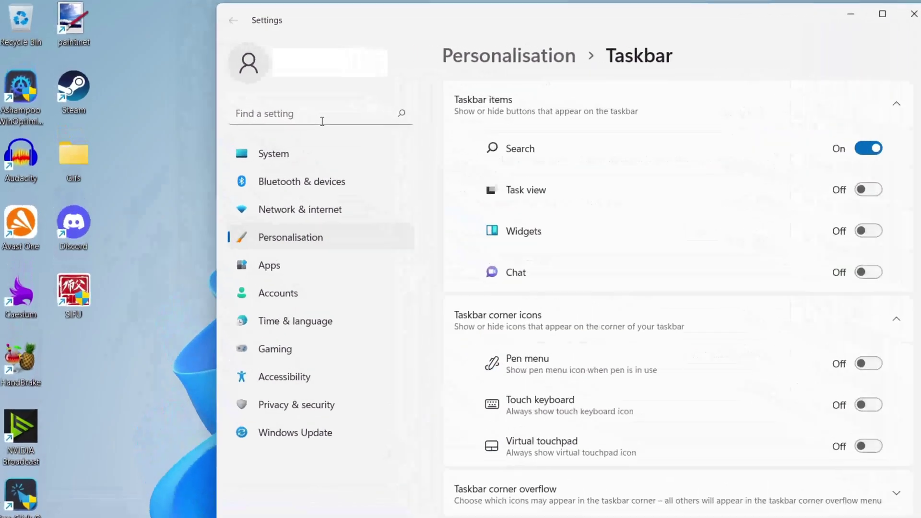
Search Settings for 'theme' and apply Captured Motion, Glow, then the dark Windows theme
{"action": "left_click", "coordinate": [322, 118]}
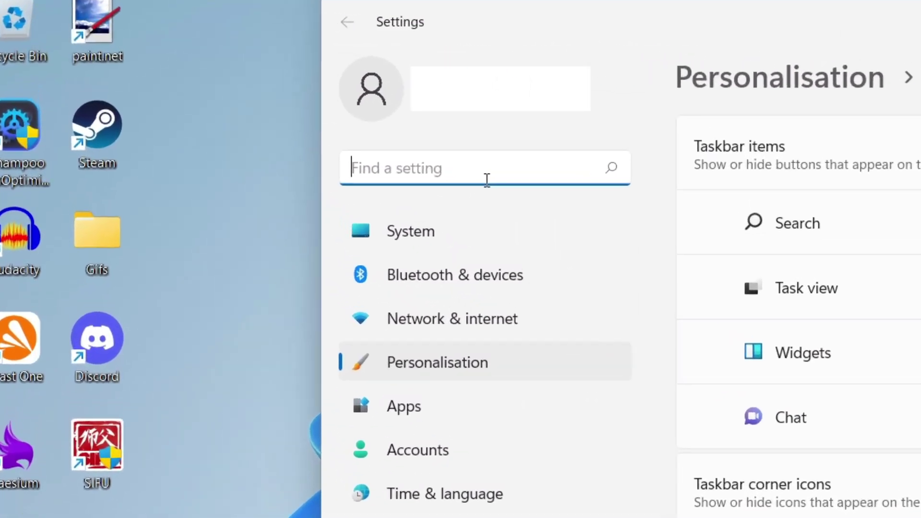
{"action": "type", "text": "theme"}
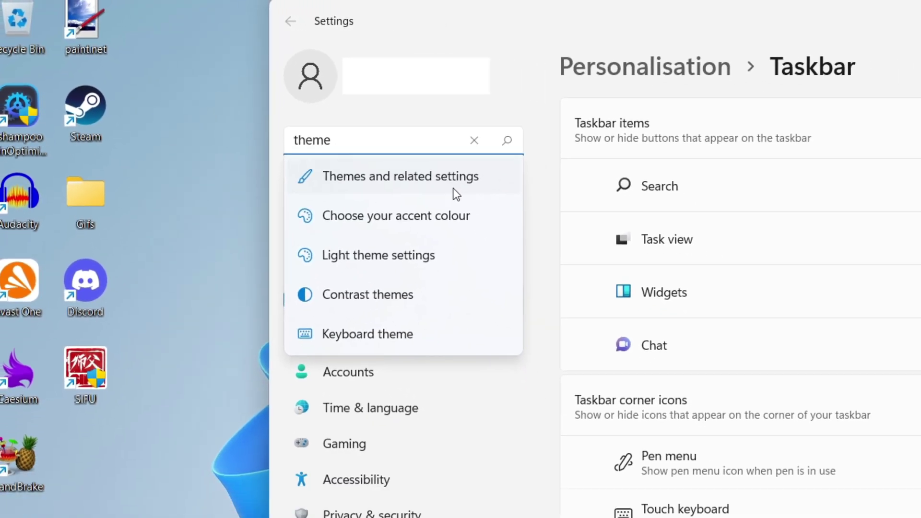
{"action": "left_click", "coordinate": [576, 235]}
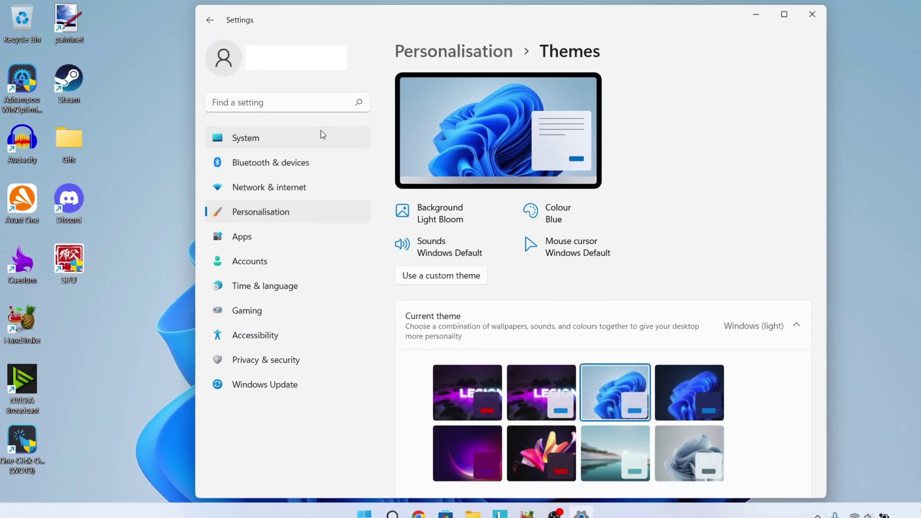
{"action": "left_click", "coordinate": [541, 454]}
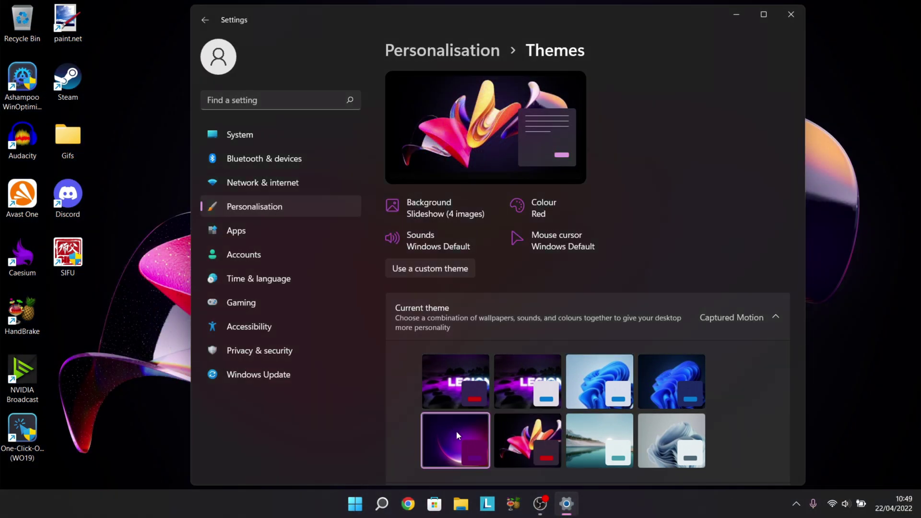
{"action": "left_click", "coordinate": [457, 435]}
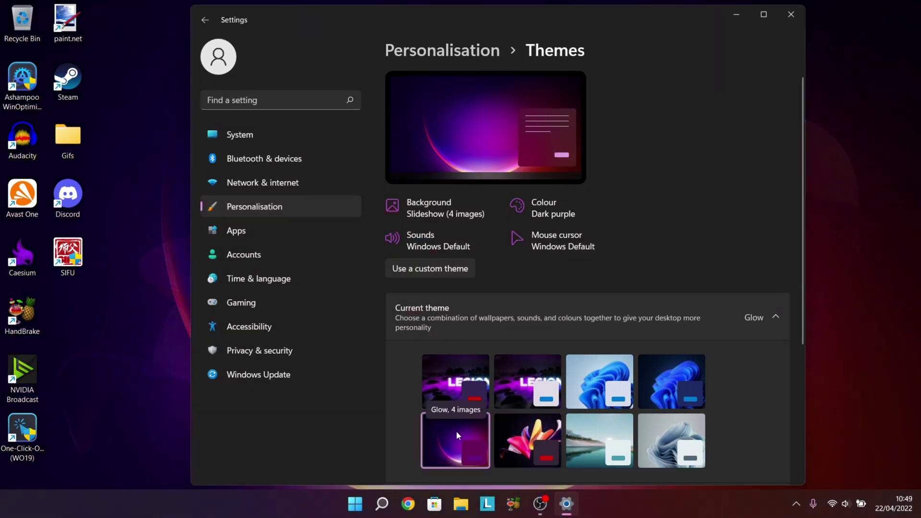
{"action": "left_click", "coordinate": [701, 396]}
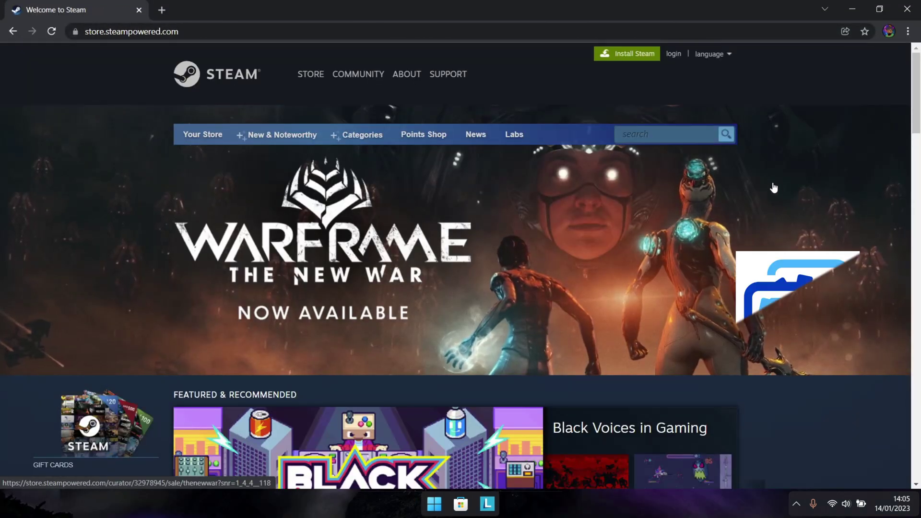
Browse the wallpapers with the anime filter, then list the installed wallpapers
{"action": "scroll", "coordinate": [917, 87], "scroll_direction": "down", "scroll_amount": 1}
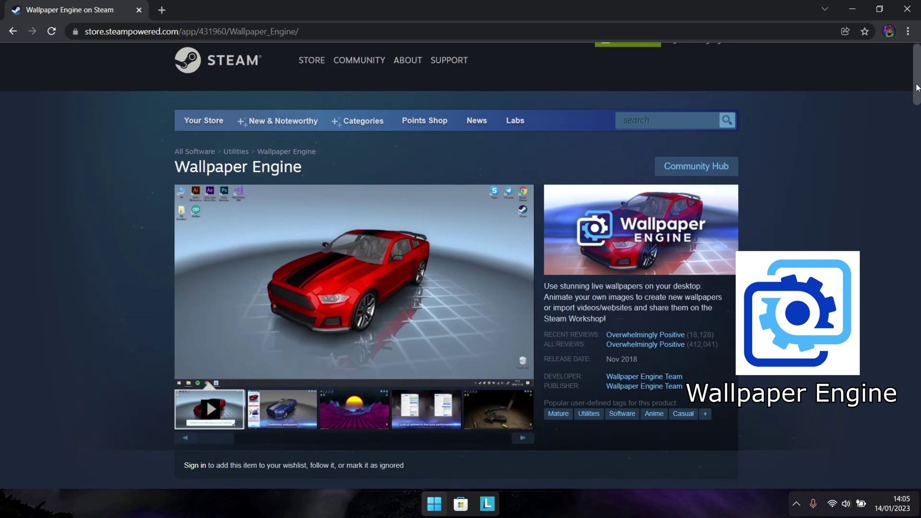
{"action": "left_click_drag", "start_coordinate": [917, 88], "coordinate": [917, 102]}
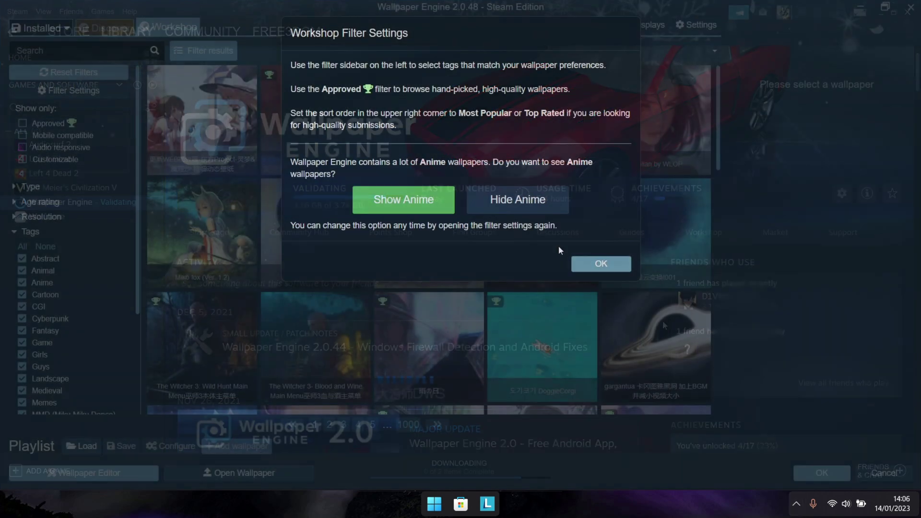
{"action": "left_click", "coordinate": [418, 192]}
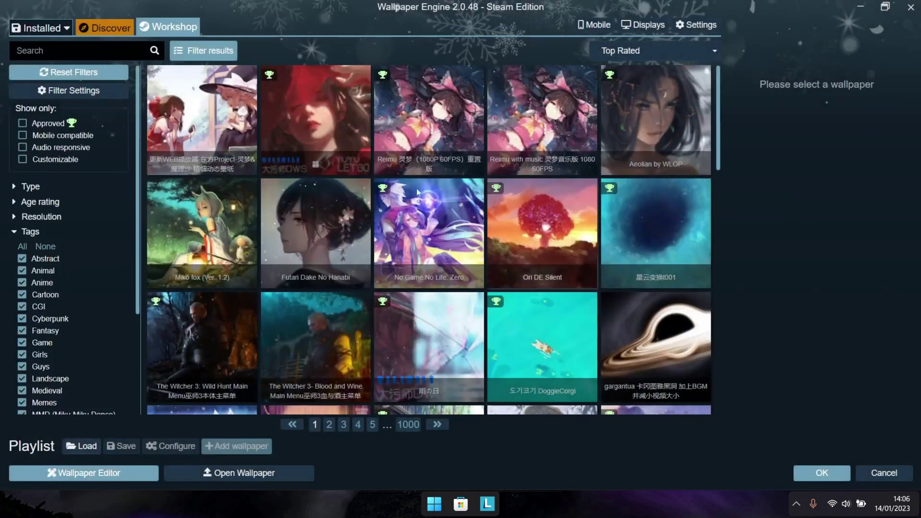
{"action": "left_click", "coordinate": [56, 29]}
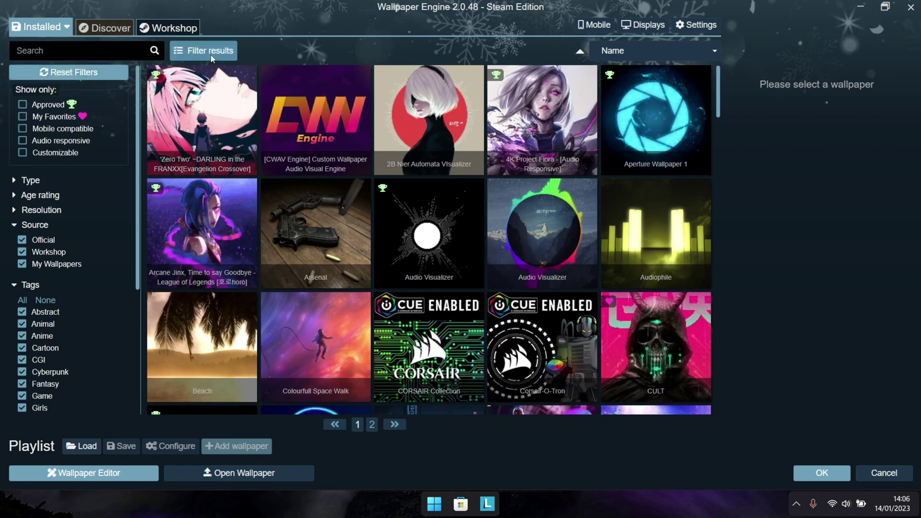
{"action": "mouse_move", "coordinate": [719, 96]}
{"action": "left_mouse_down"}
{"action": "mouse_move", "coordinate": [716, 151]}
{"action": "mouse_move", "coordinate": [719, 80]}
{"action": "left_mouse_up"}
Find the Dance Club wallpaper among the Discover recommendations and subscribe to it
{"action": "left_click", "coordinate": [98, 28]}
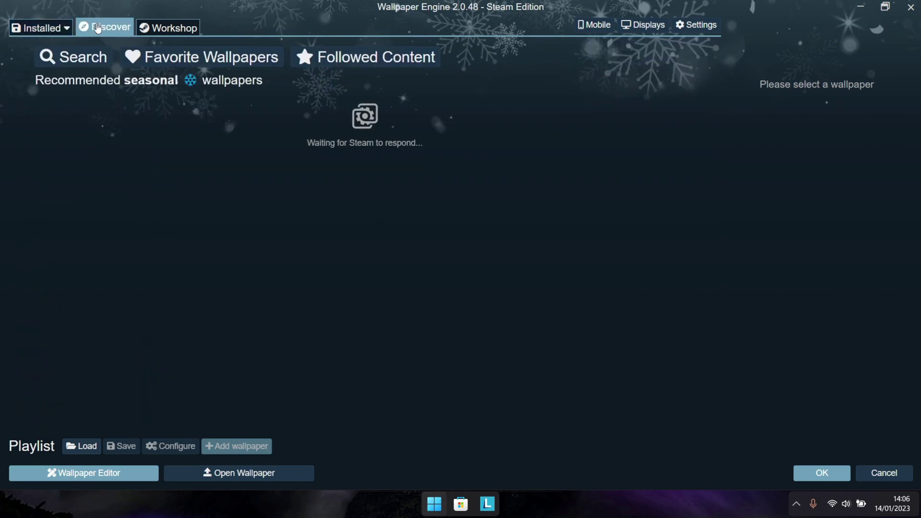
{"action": "scroll", "coordinate": [410, 264], "scroll_direction": "down", "scroll_amount": 10}
{"action": "left_click", "coordinate": [413, 269]}
{"action": "left_click", "coordinate": [822, 325]}
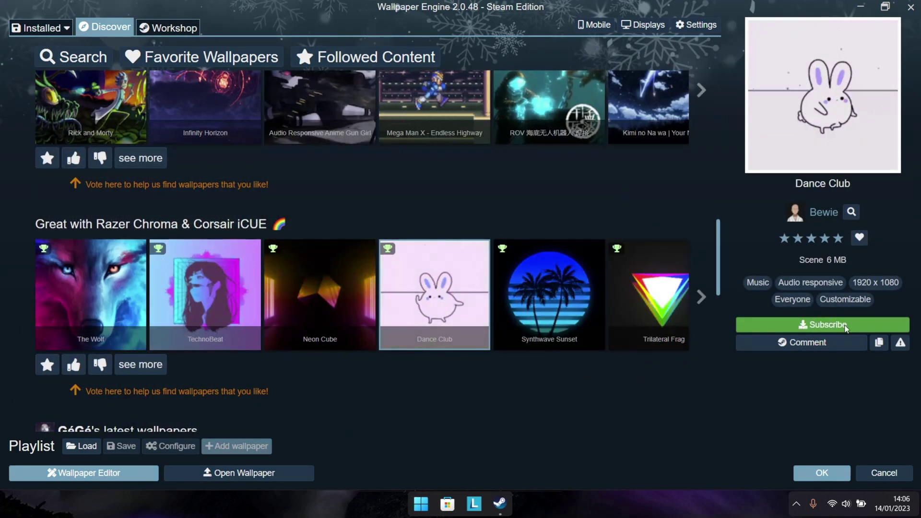
{"action": "left_click", "coordinate": [824, 325]}
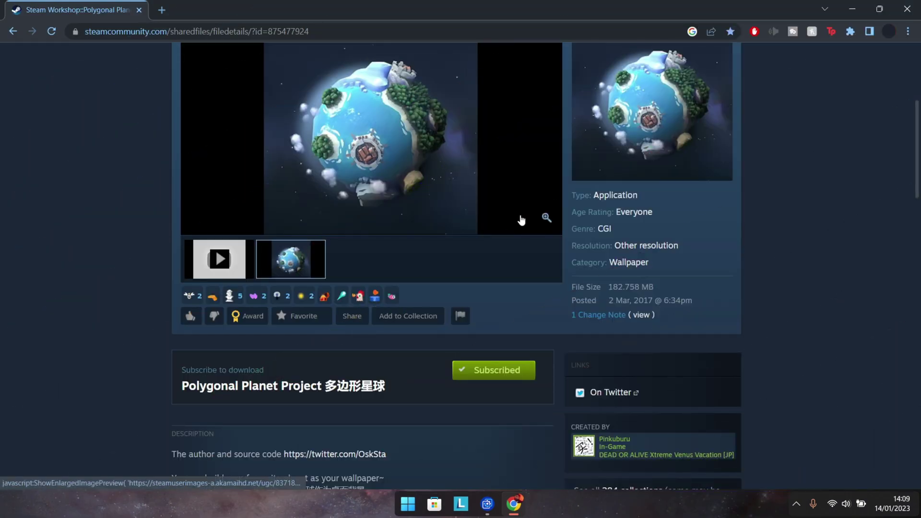
Review the Polygonal Planet Project Workshop page, playing its preview video and then viewing the planet image
{"action": "scroll", "coordinate": [521, 221], "scroll_direction": "up", "scroll_amount": 1}
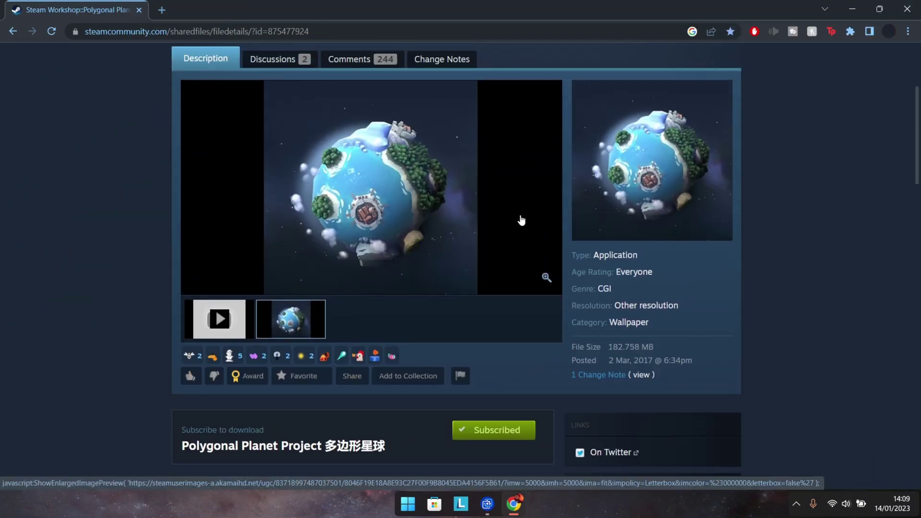
{"action": "scroll", "coordinate": [422, 307], "scroll_direction": "up", "scroll_amount": 1}
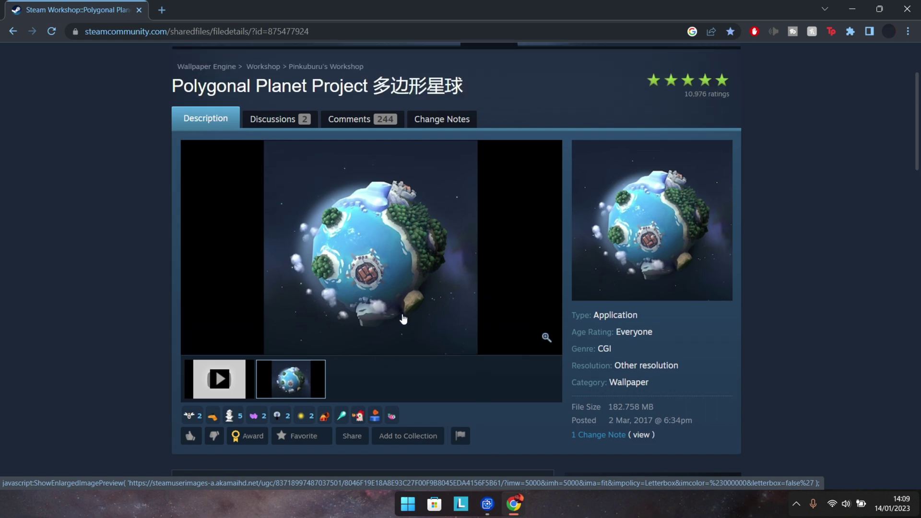
{"action": "scroll", "coordinate": [318, 325], "scroll_direction": "down", "scroll_amount": 1}
{"action": "left_click", "coordinate": [229, 325]}
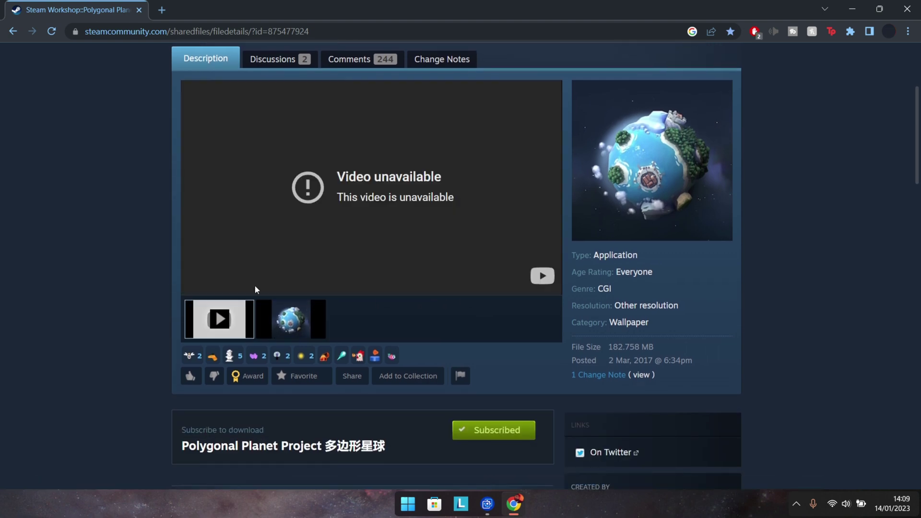
{"action": "left_click", "coordinate": [312, 315]}
{"action": "scroll", "coordinate": [502, 297], "scroll_direction": "down", "scroll_amount": 2}
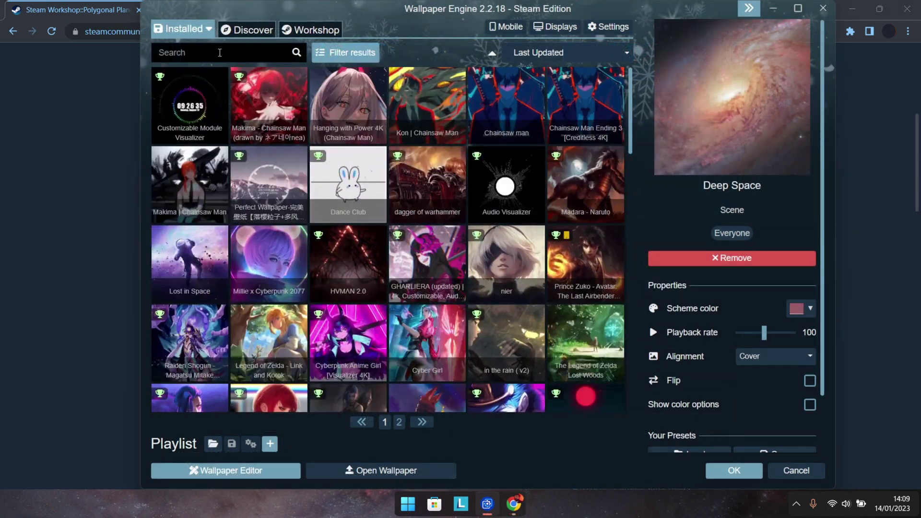
Search installed wallpapers for 'polygo', apply Polygonal Planet Project, and close Chrome to show the desktop
{"action": "left_click", "coordinate": [220, 53]}
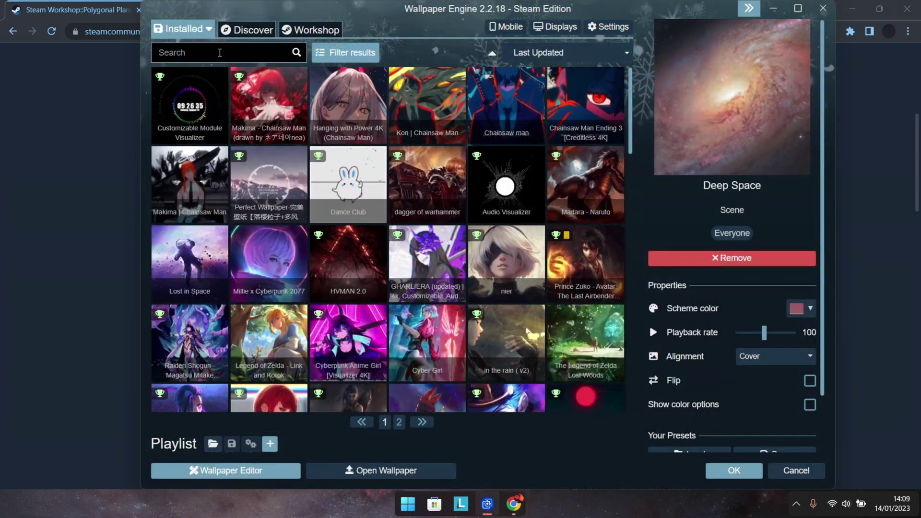
{"action": "type", "text": "polygo"}
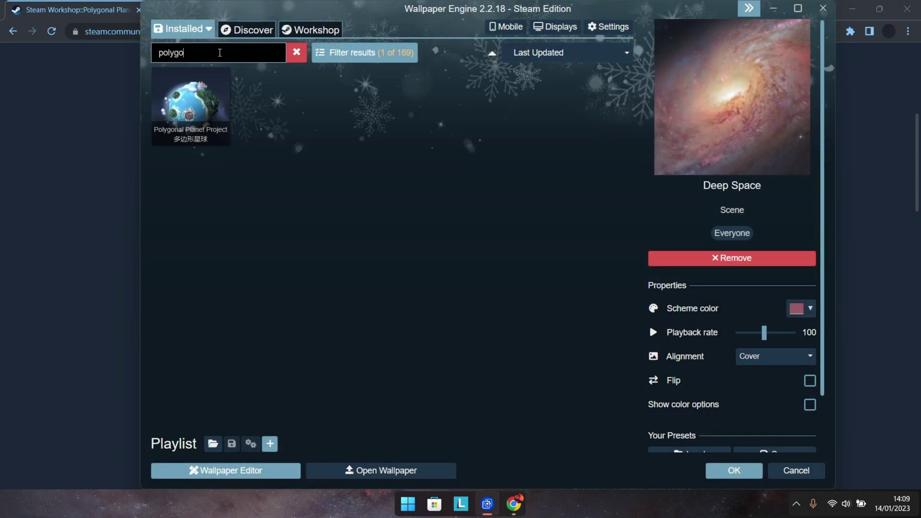
{"action": "left_click", "coordinate": [196, 99]}
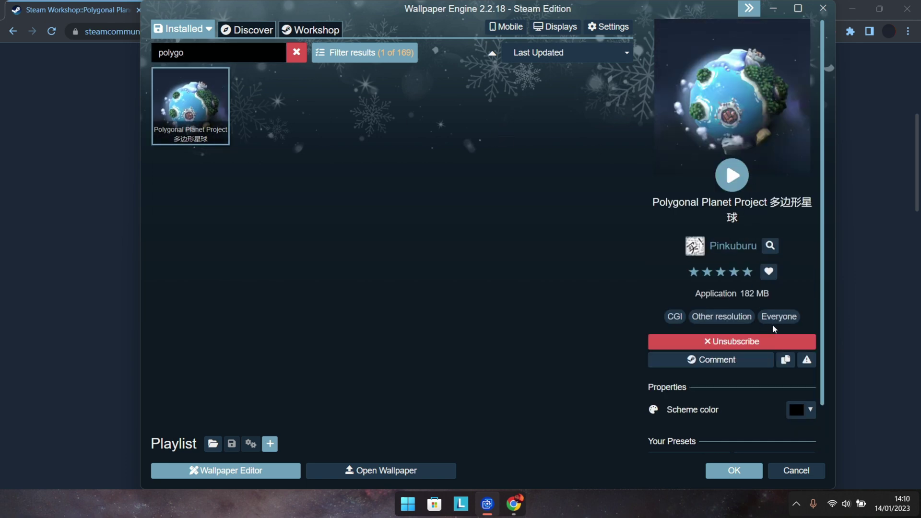
{"action": "left_click_drag", "start_coordinate": [824, 326], "coordinate": [827, 381]}
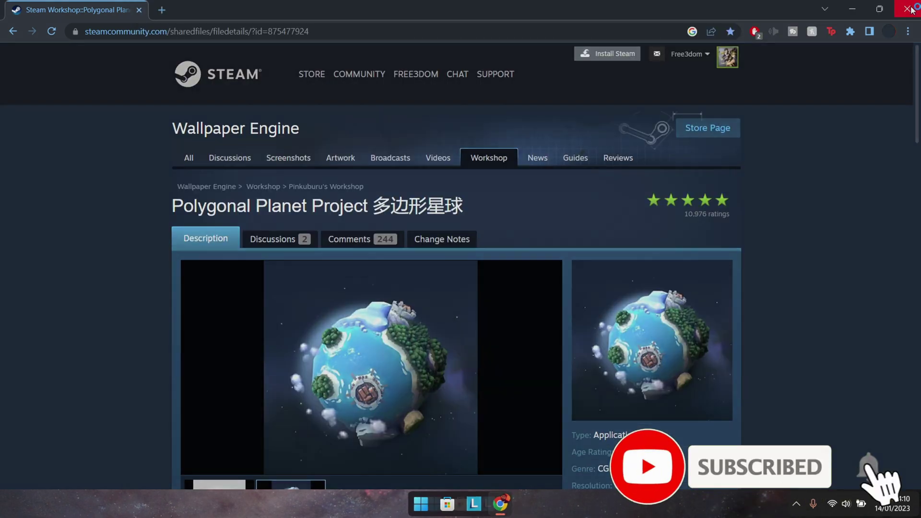
{"action": "left_click", "coordinate": [910, 9]}
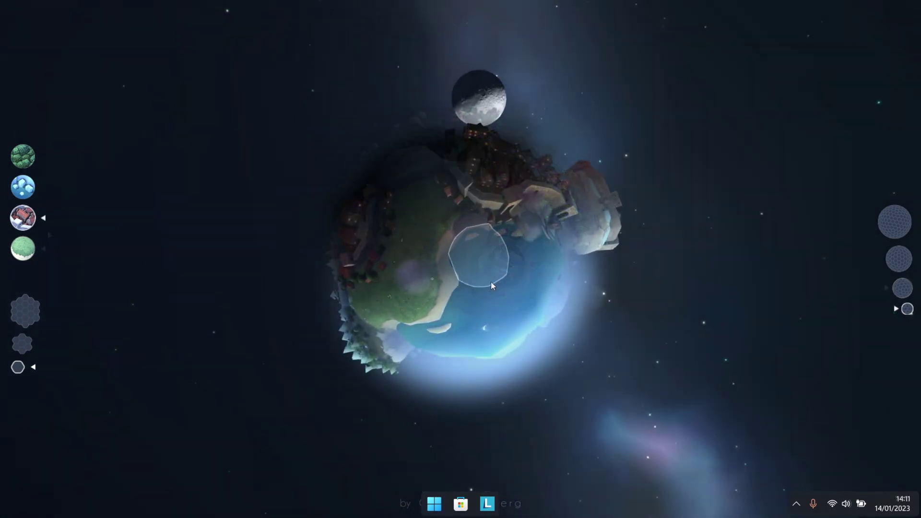
From the tray icon's Settings, set Wallpaper Engine anti-aliasing to MSAA x2 and post-processing to Ultra
{"action": "left_click", "coordinate": [798, 503]}
{"action": "right_click", "coordinate": [798, 472]}
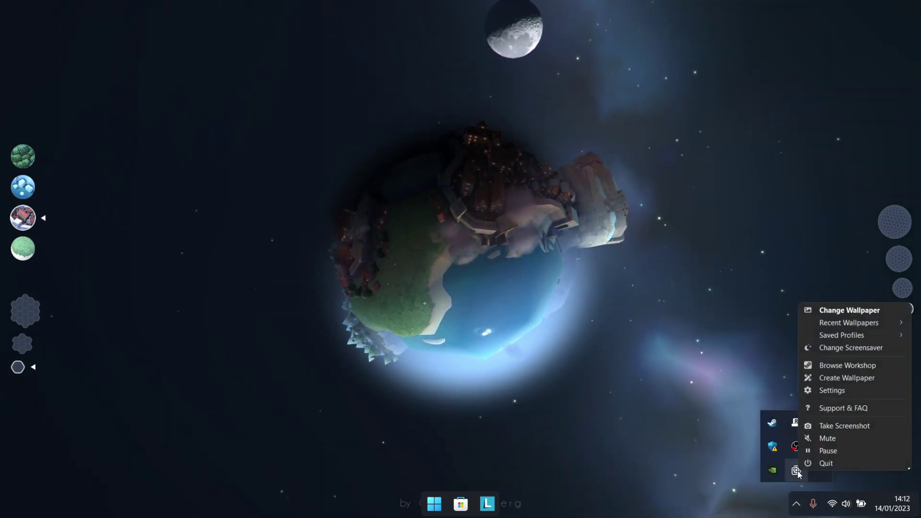
{"action": "left_click", "coordinate": [851, 392]}
{"action": "left_click", "coordinate": [778, 296]}
{"action": "left_click", "coordinate": [768, 330]}
{"action": "left_click", "coordinate": [764, 315]}
{"action": "left_click", "coordinate": [760, 365]}
{"action": "left_click", "coordinate": [763, 341]}
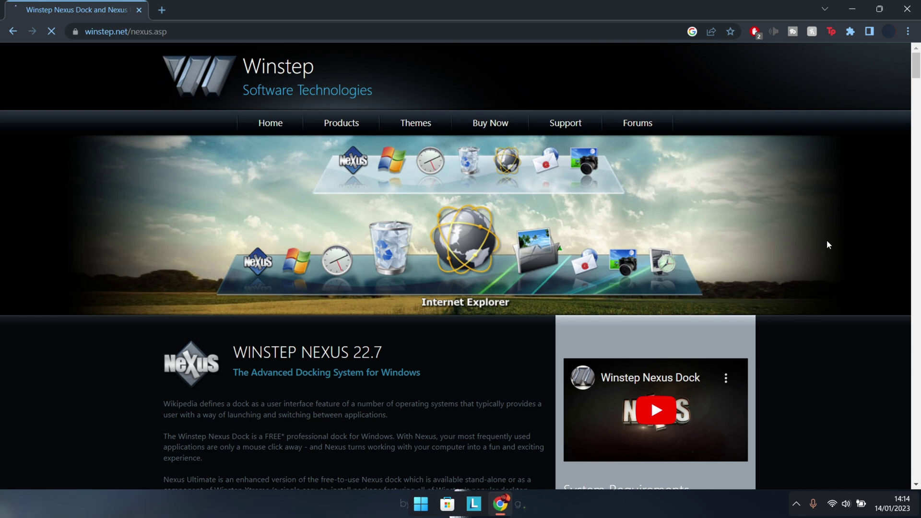
Run the Nexus 22.7 installer through Next and Install, then Finish with Launch Nexus ticked
{"action": "scroll", "coordinate": [828, 242], "scroll_direction": "down", "scroll_amount": 6}
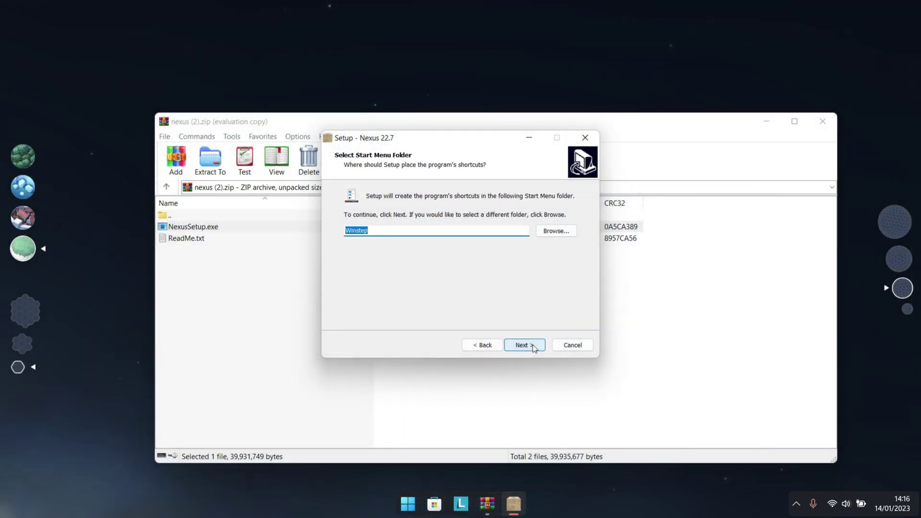
{"action": "left_click", "coordinate": [533, 344]}
{"action": "left_click", "coordinate": [530, 345]}
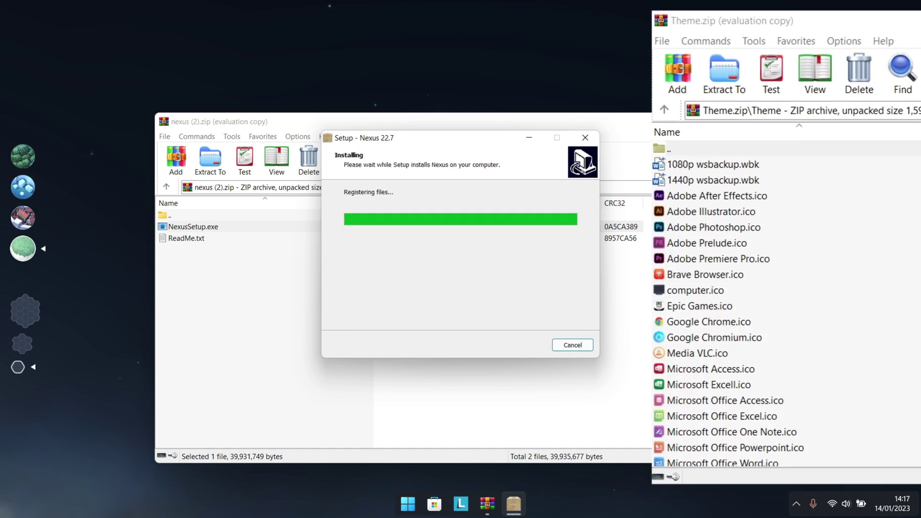
{"action": "left_click", "coordinate": [776, 148]}
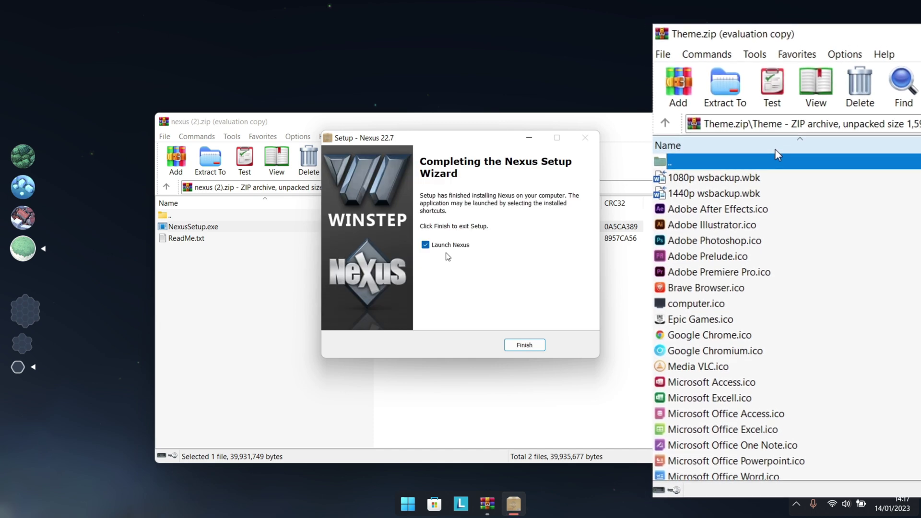
{"action": "left_click", "coordinate": [525, 346]}
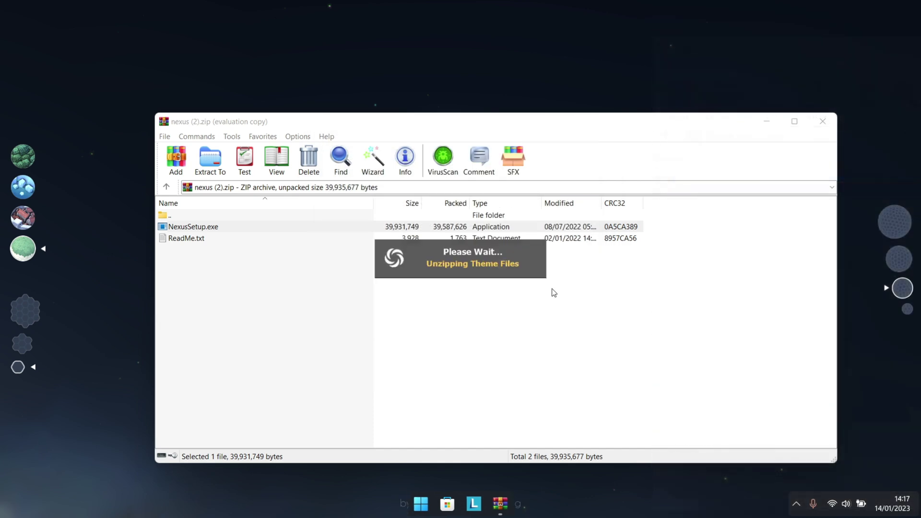
Extract the Theme folder to the C: drive and open C:\Theme to check its icon files
{"action": "left_click", "coordinate": [823, 117]}
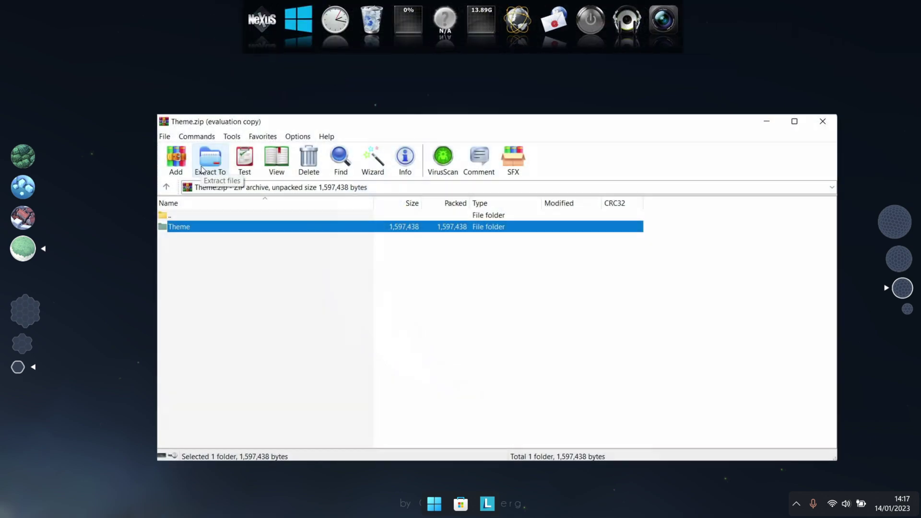
{"action": "left_click", "coordinate": [204, 164]}
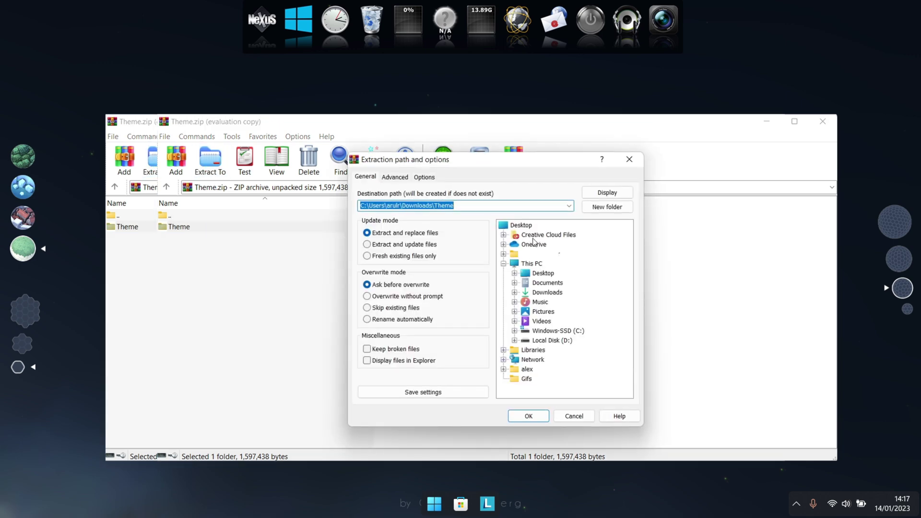
{"action": "left_click", "coordinate": [514, 331]}
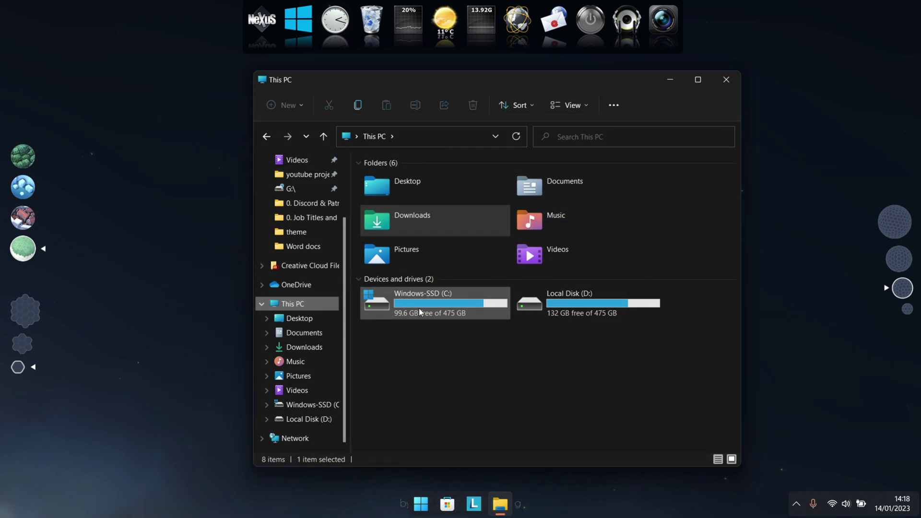
{"action": "double_click", "coordinate": [419, 312]}
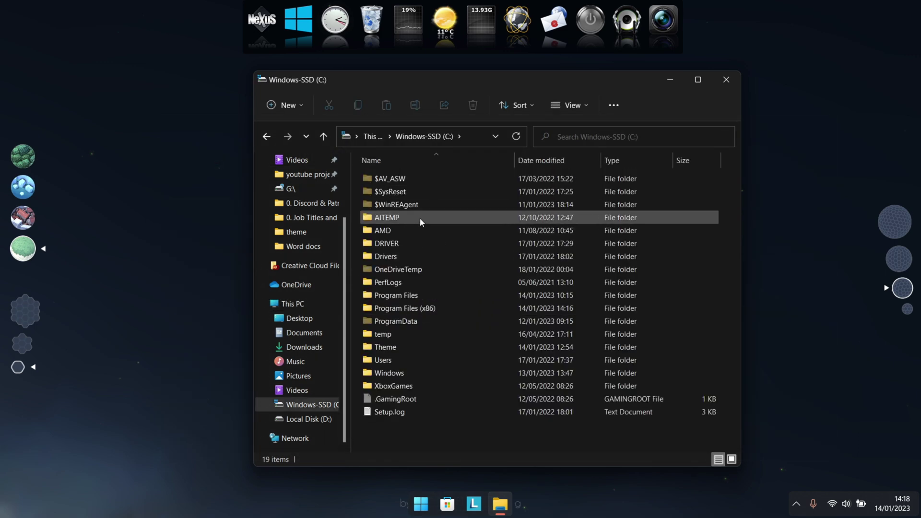
{"action": "double_click", "coordinate": [397, 350]}
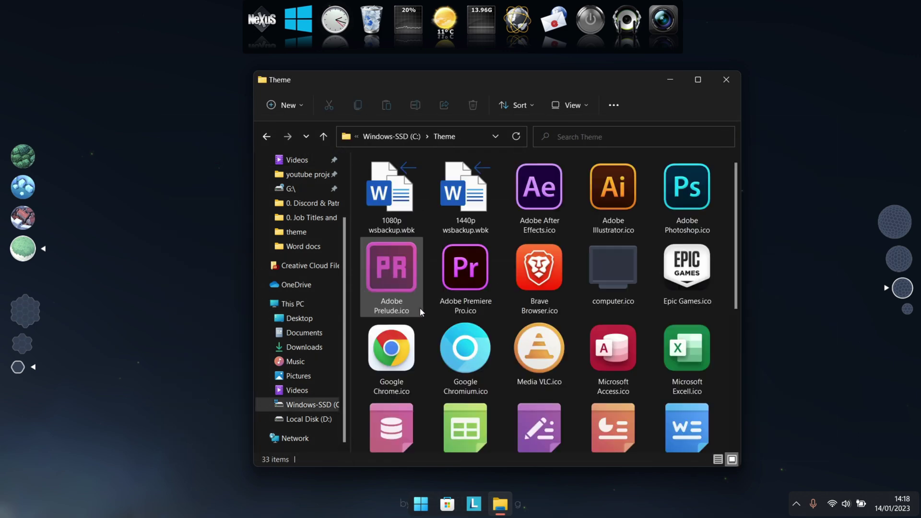
{"action": "scroll", "coordinate": [480, 250], "scroll_direction": "down", "scroll_amount": 5}
{"action": "key", "text": "Home"}
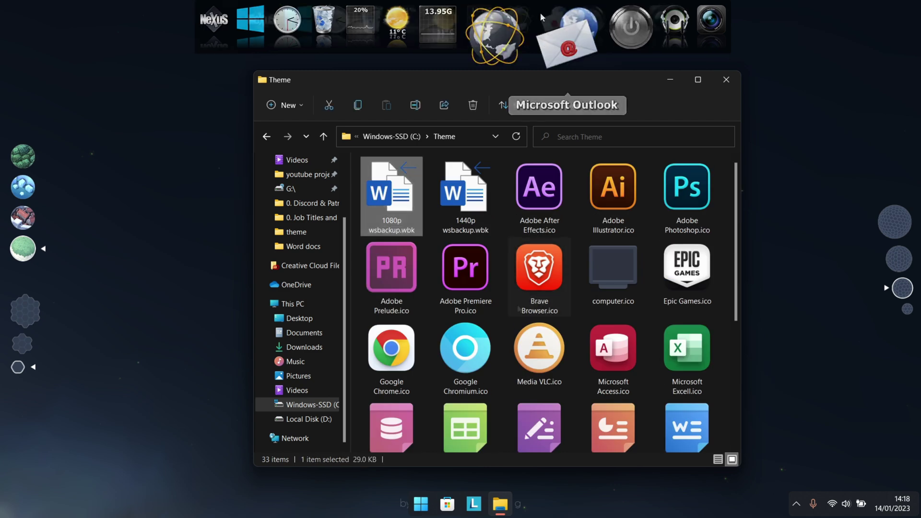
Open the Nexus dock Preferences on the Advanced page
{"action": "right_click", "coordinate": [540, 12]}
{"action": "left_click", "coordinate": [564, 89]}
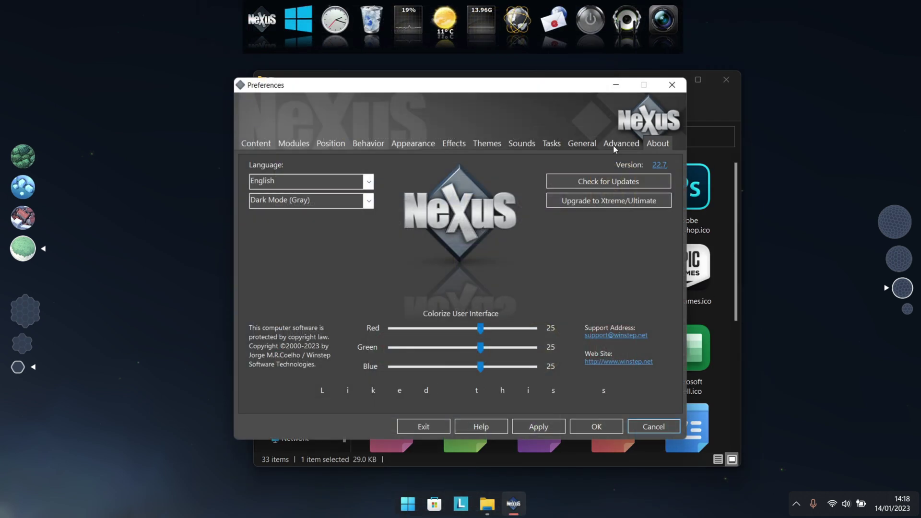
{"action": "left_click", "coordinate": [626, 146]}
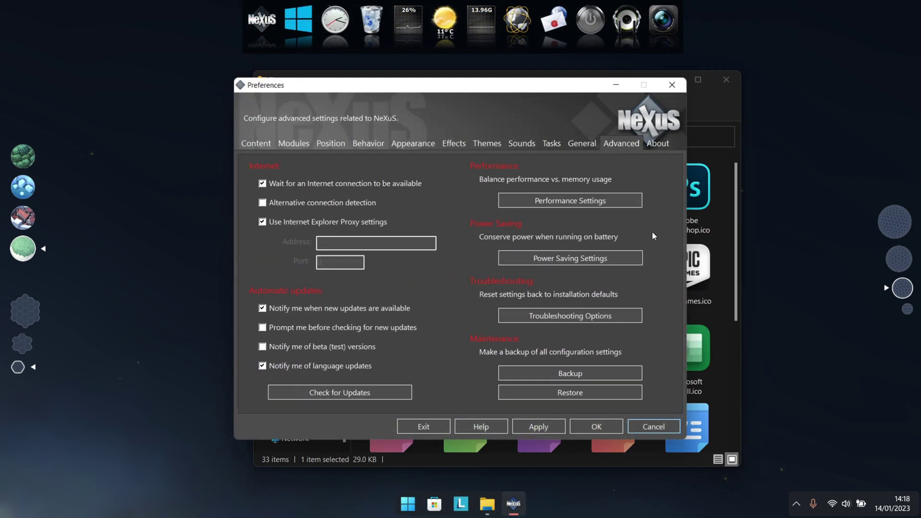
Restore the dock settings from the 1080p wsbackup.wbk backup in C:\Theme
{"action": "left_click", "coordinate": [598, 394]}
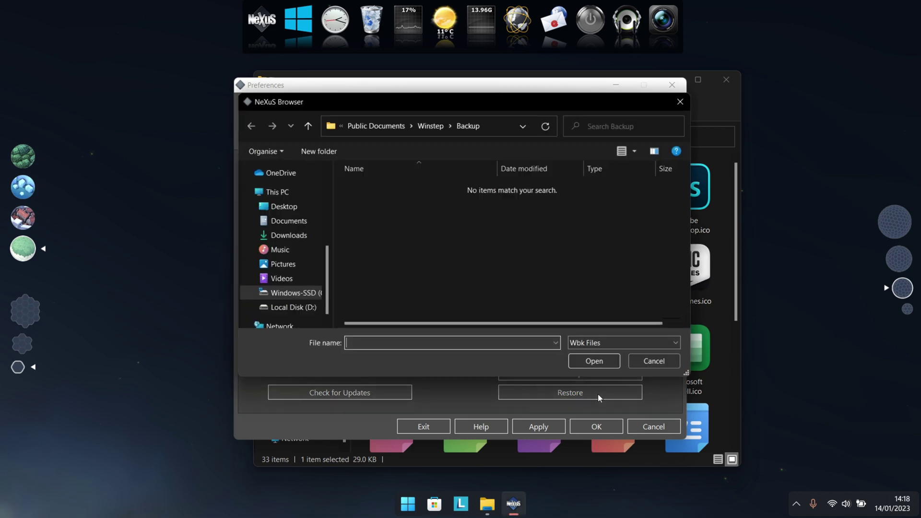
{"action": "left_click", "coordinate": [288, 292]}
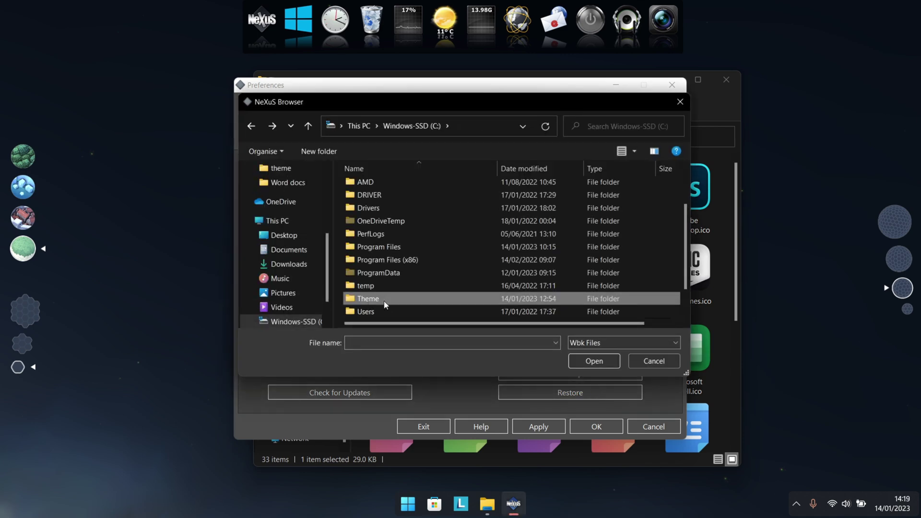
{"action": "double_click", "coordinate": [369, 299]}
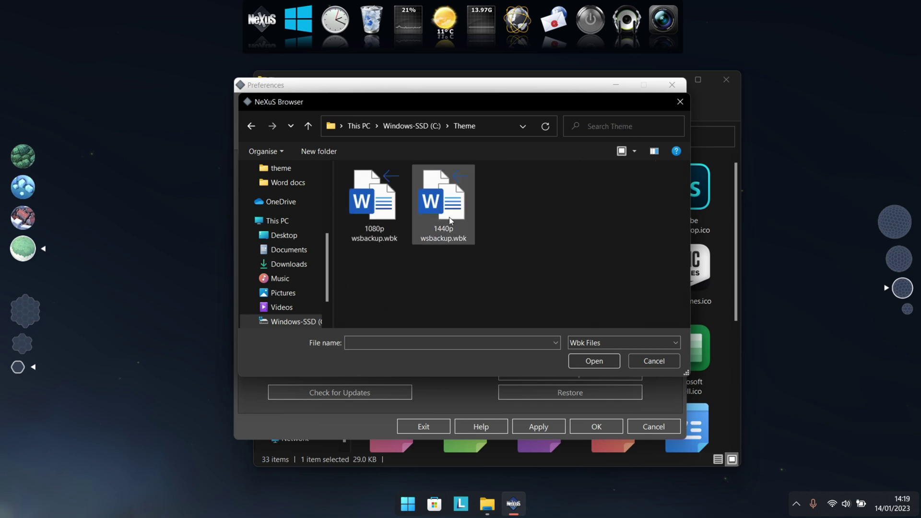
{"action": "left_click", "coordinate": [363, 212]}
{"action": "double_click", "coordinate": [363, 212]}
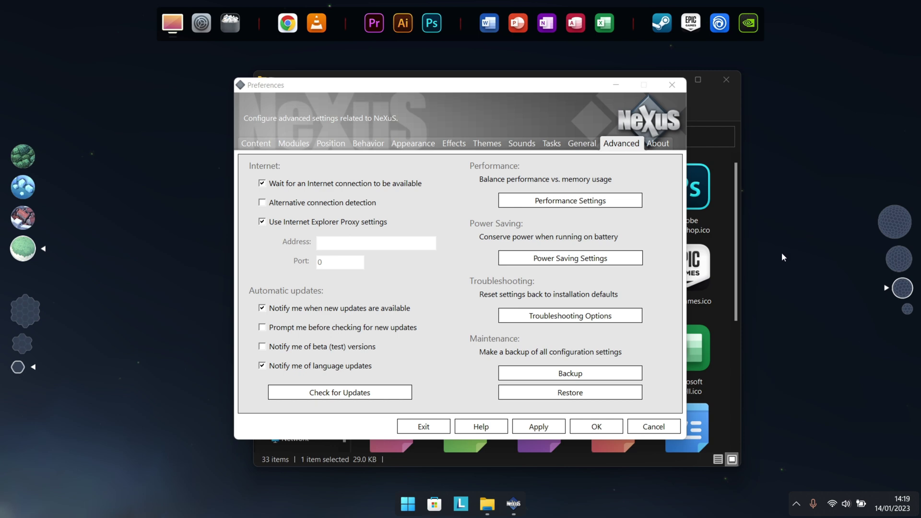
Close the preferences and Theme folder, then unlock the dock icons for editing
{"action": "left_click", "coordinate": [598, 426]}
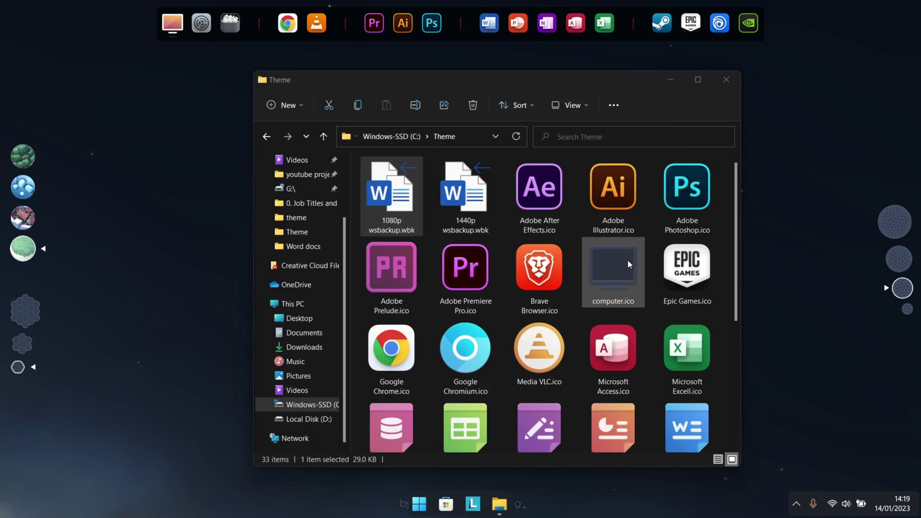
{"action": "left_click", "coordinate": [726, 80]}
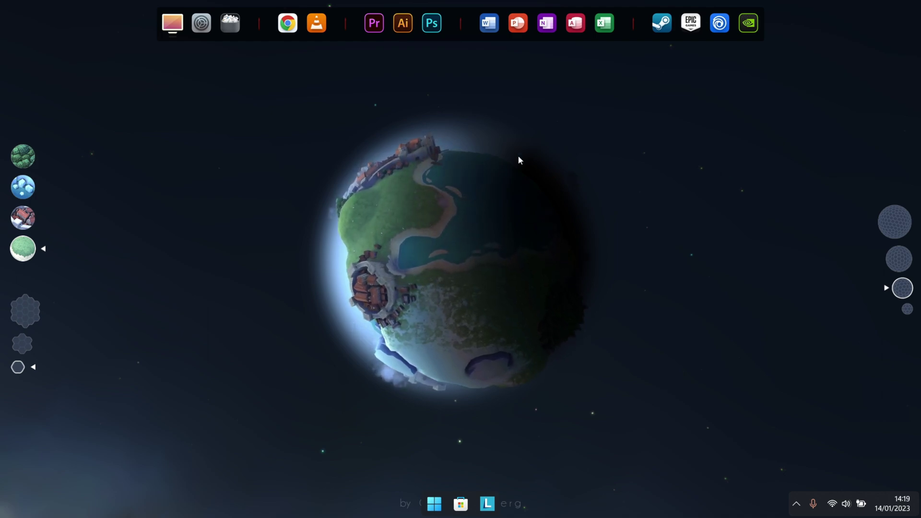
{"action": "right_click", "coordinate": [312, 32]}
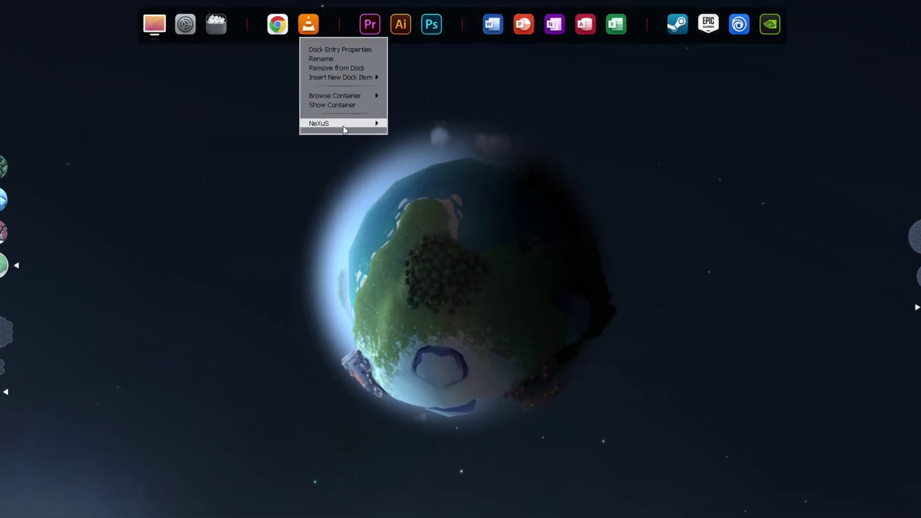
{"action": "mouse_move", "coordinate": [349, 119]}
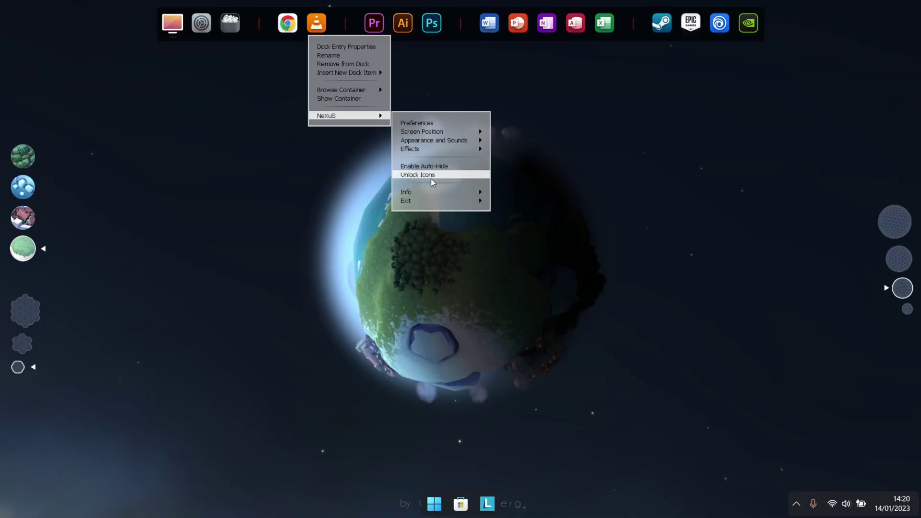
{"action": "left_click", "coordinate": [428, 288]}
Remove VLC from the dock and confirm
{"action": "right_click", "coordinate": [317, 33]}
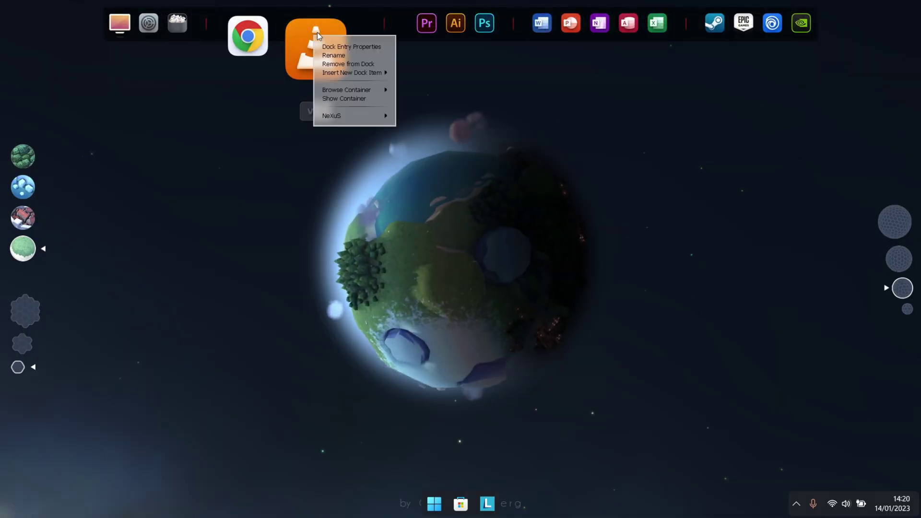
{"action": "left_click", "coordinate": [374, 66]}
{"action": "left_click", "coordinate": [544, 327]}
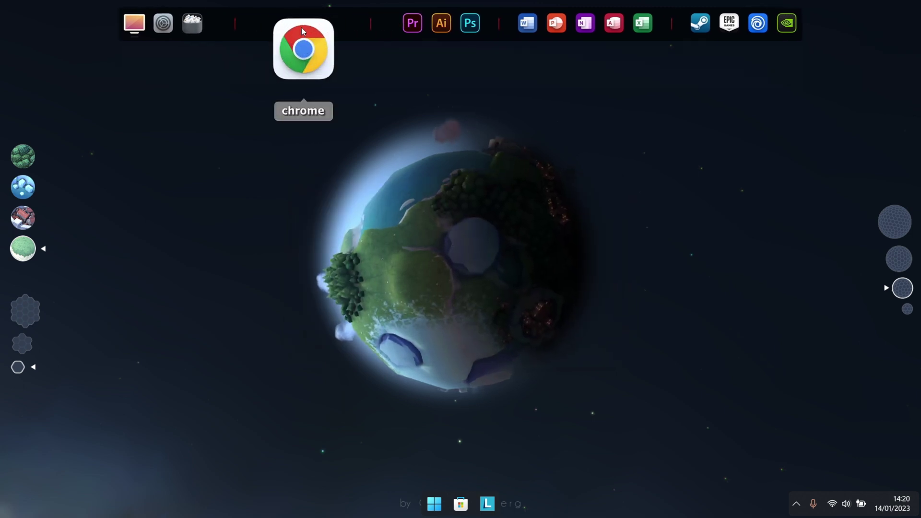
Open the Chrome dock entry's properties and select its program path field
{"action": "right_click", "coordinate": [304, 39]}
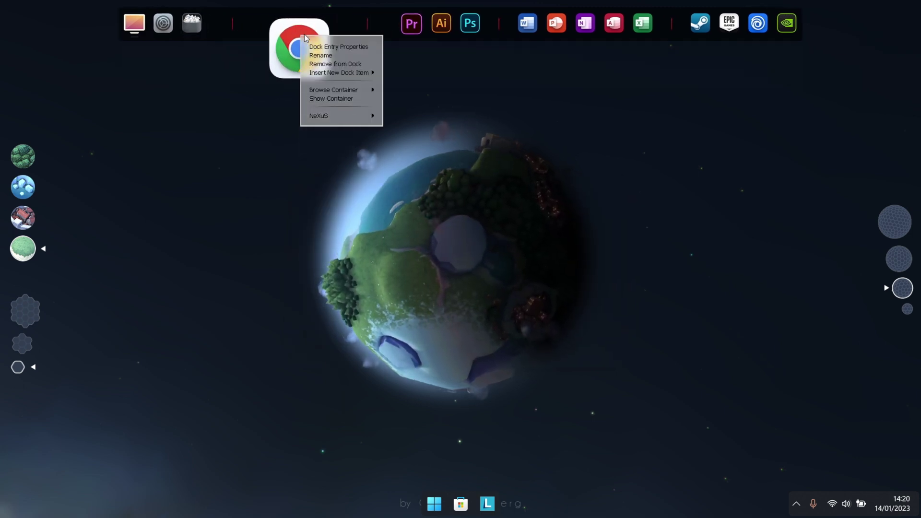
{"action": "left_click", "coordinate": [340, 48]}
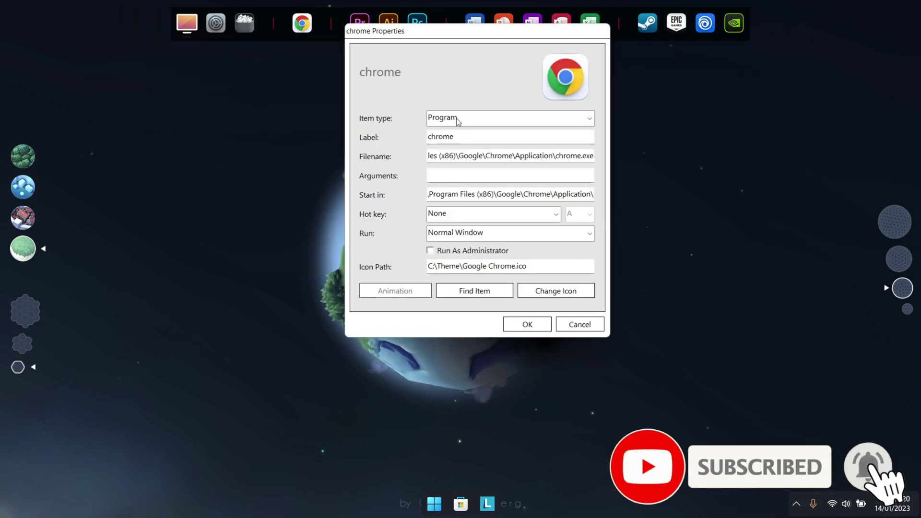
{"action": "left_click_drag", "start_coordinate": [430, 41], "coordinate": [464, 119]}
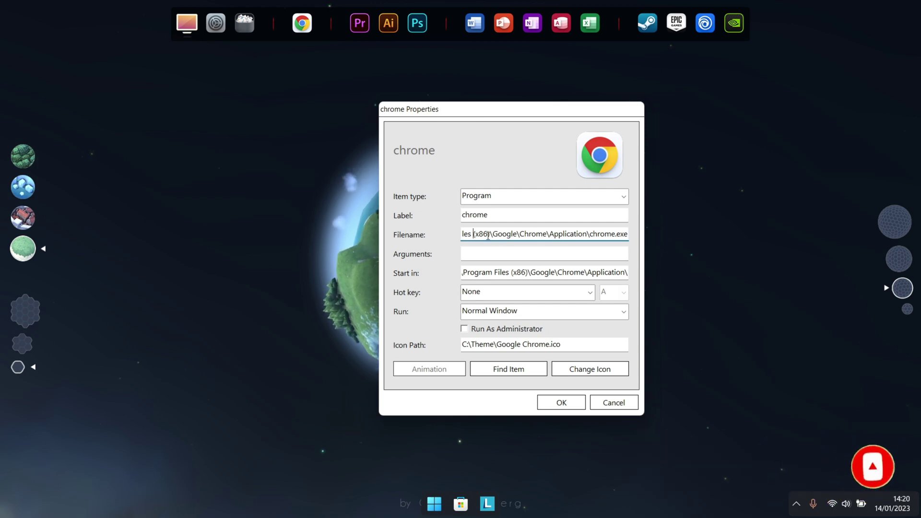
{"action": "left_click", "coordinate": [473, 234]}
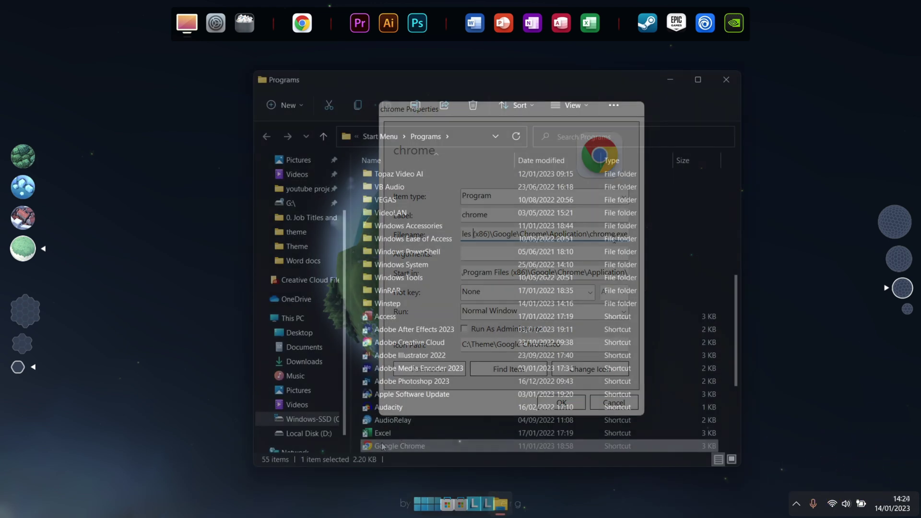
{"action": "scroll", "coordinate": [383, 447], "scroll_direction": "down", "scroll_amount": 2}
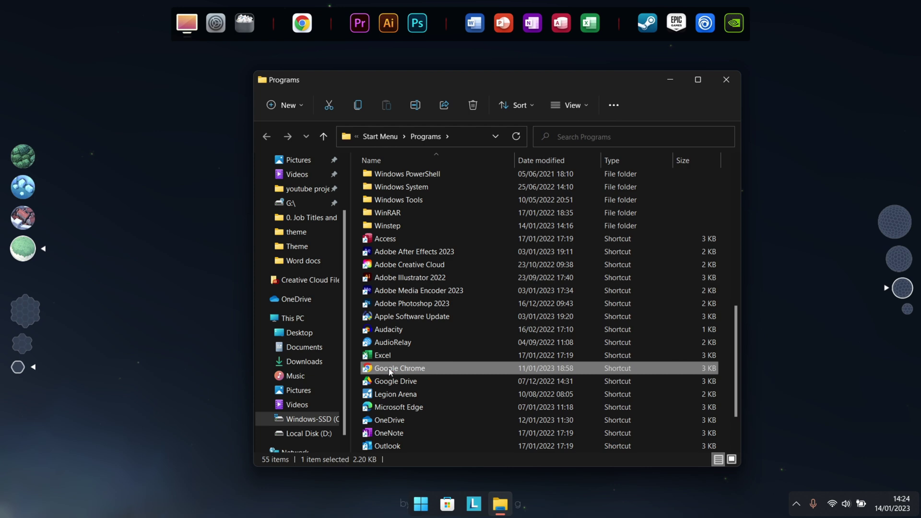
Copy the C:\Program Files\Google\Chrome\Application folder path from Explorer
{"action": "right_click", "coordinate": [390, 371]}
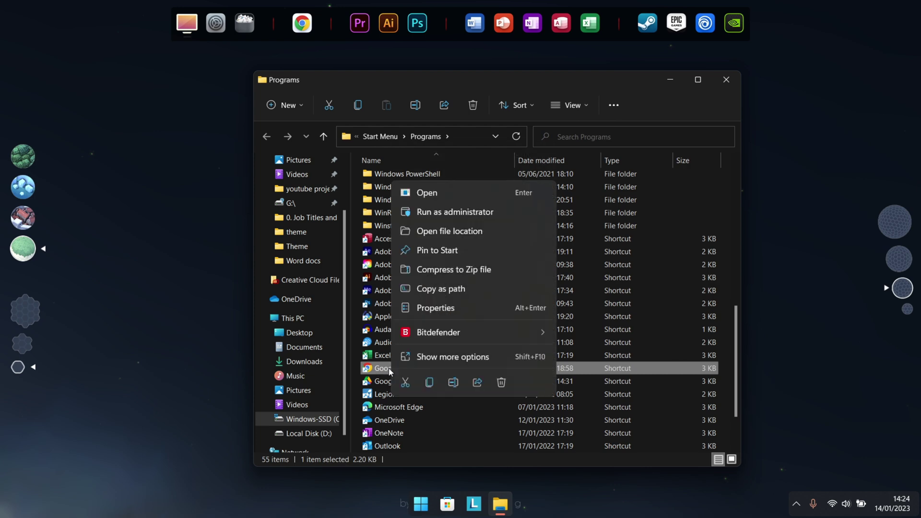
{"action": "left_click", "coordinate": [480, 233]}
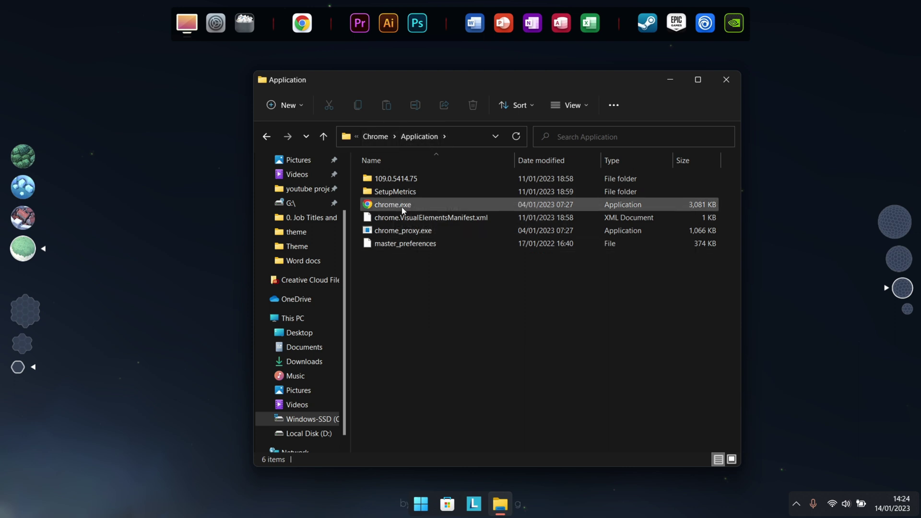
{"action": "left_click", "coordinate": [451, 137]}
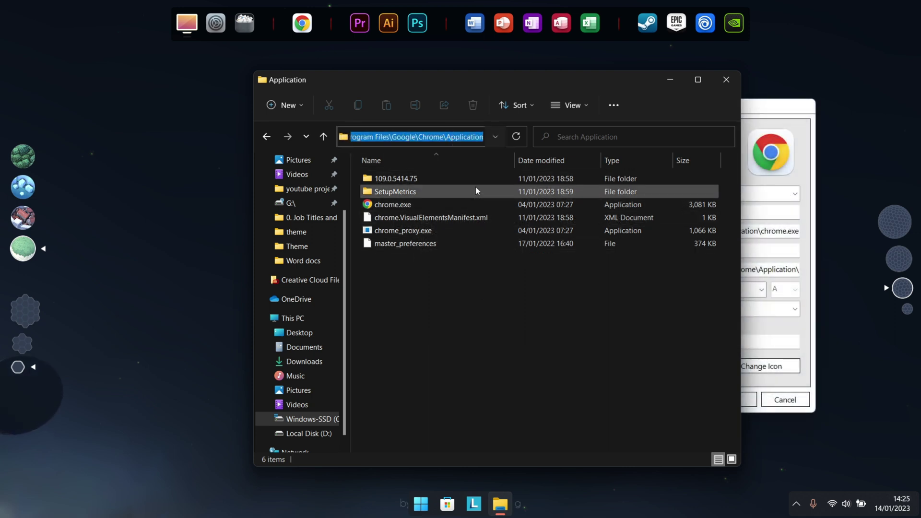
{"action": "right_click", "coordinate": [432, 137]}
{"action": "left_click", "coordinate": [499, 172]}
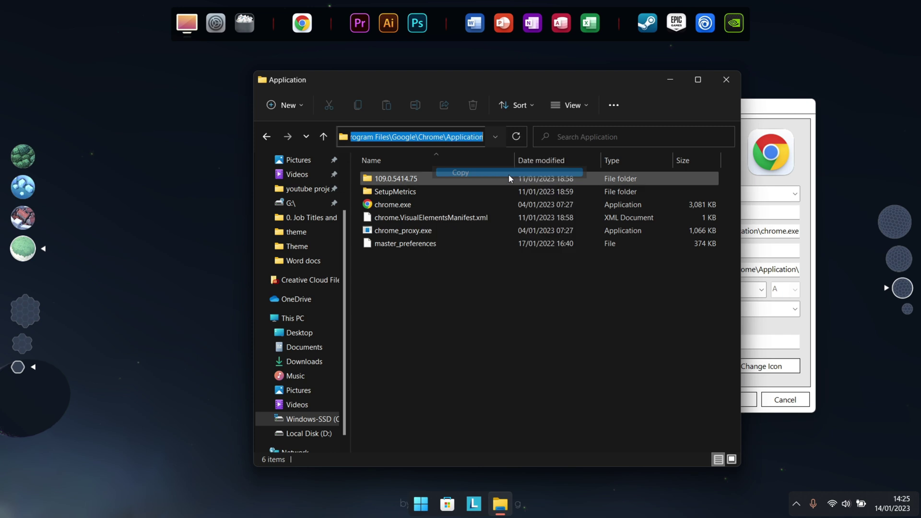
Paste the copied path into the Chrome entry's Filename, save it, and launch Chrome from the dock
{"action": "left_click", "coordinate": [800, 173]}
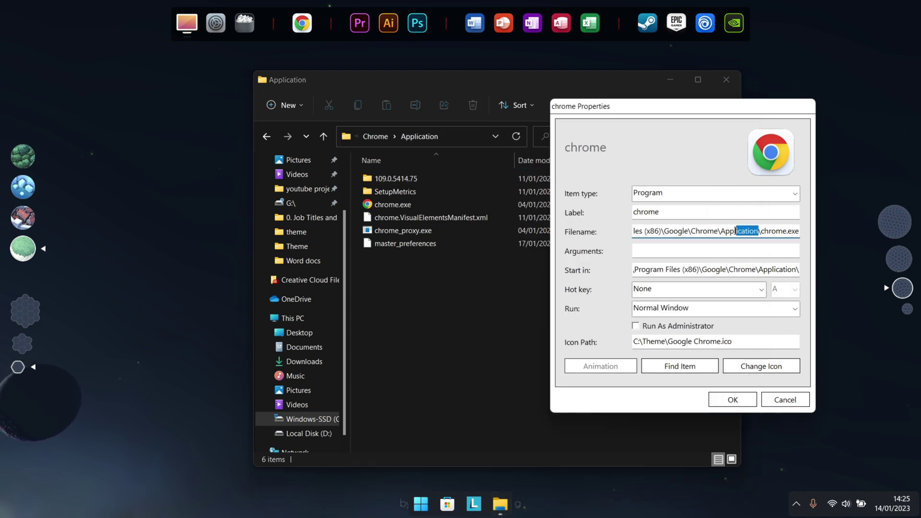
{"action": "right_click", "coordinate": [641, 232]}
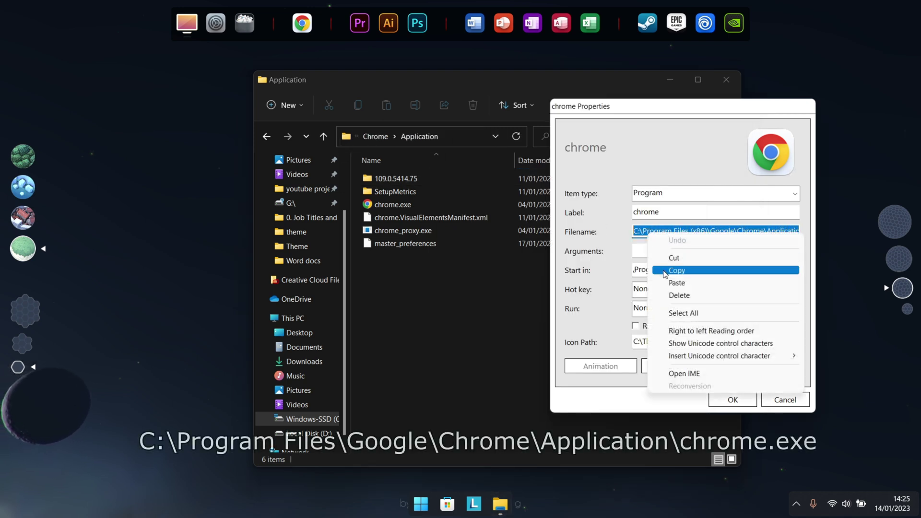
{"action": "left_click", "coordinate": [669, 282]}
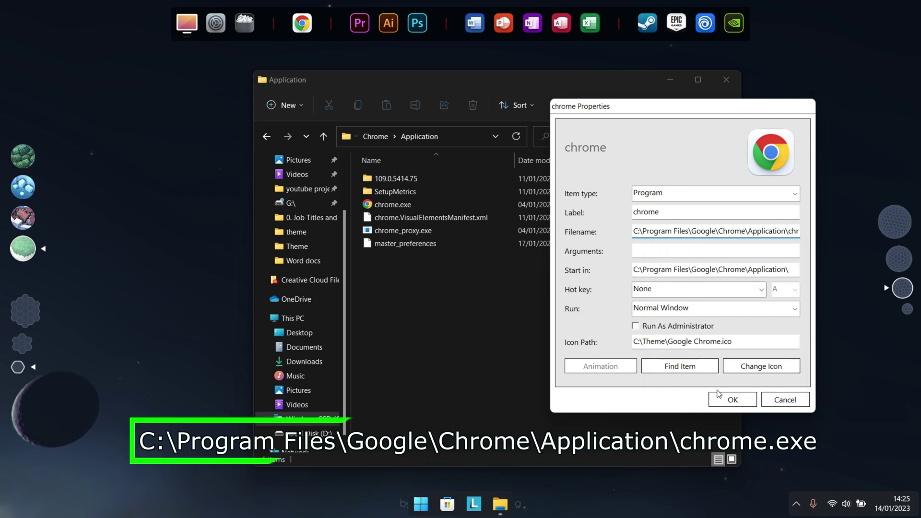
{"action": "left_click", "coordinate": [730, 399]}
{"action": "left_click", "coordinate": [302, 23]}
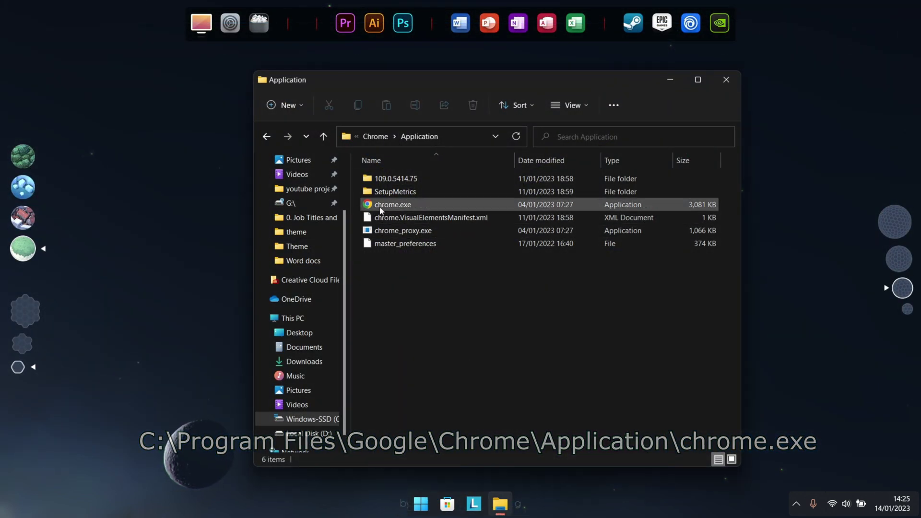
Add chrome.exe to the dock and remove the Premiere Pro and Illustrator entries
{"action": "left_click_drag", "start_coordinate": [380, 210], "coordinate": [305, 36]}
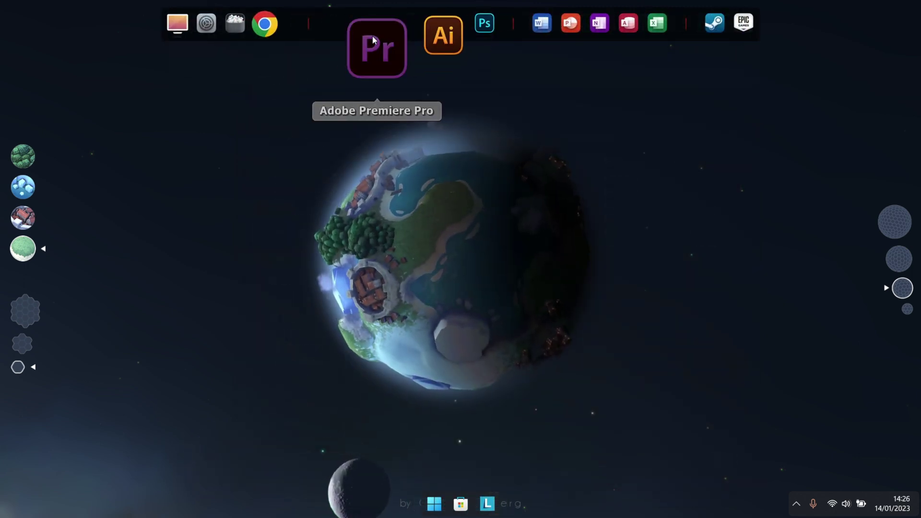
{"action": "right_click", "coordinate": [374, 39]}
{"action": "left_click", "coordinate": [395, 64]}
{"action": "right_click", "coordinate": [378, 37]}
{"action": "left_click", "coordinate": [397, 61]}
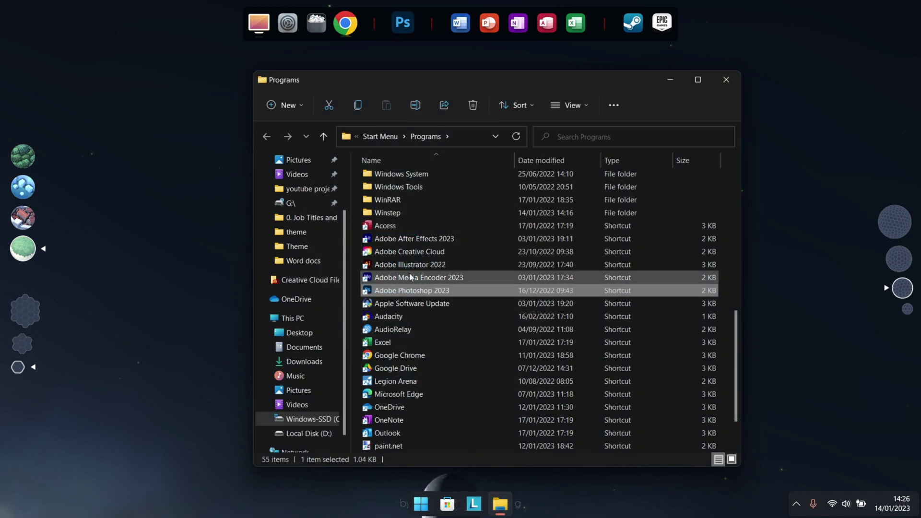
Drag Media Encoder 2023, Illustrator and After Effects 2023 shortcuts onto the dock
{"action": "left_click_drag", "start_coordinate": [418, 277], "coordinate": [389, 22]}
{"action": "left_click_drag", "start_coordinate": [394, 267], "coordinate": [377, 38]}
{"action": "left_click_drag", "start_coordinate": [394, 238], "coordinate": [380, 40]}
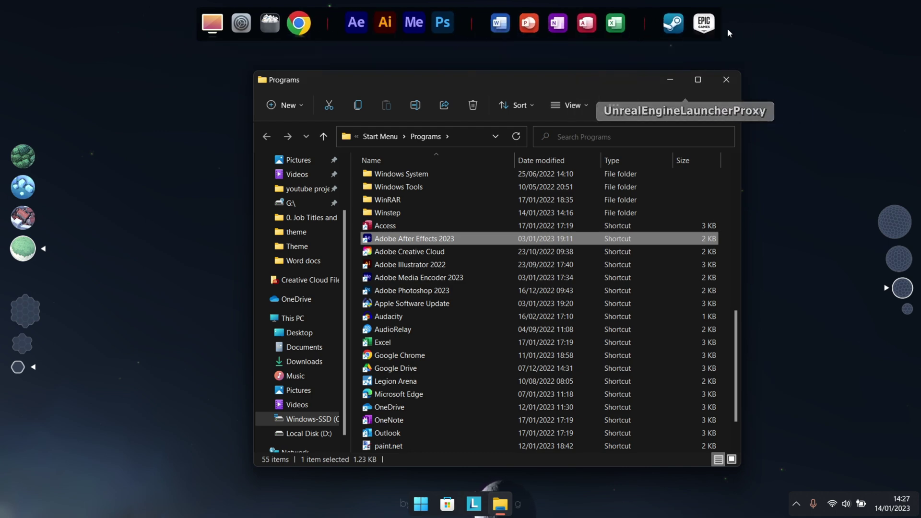
Close the Programs folder window and open the Nexus dock's Preferences
{"action": "left_click", "coordinate": [727, 79]}
{"action": "right_click", "coordinate": [335, 36]}
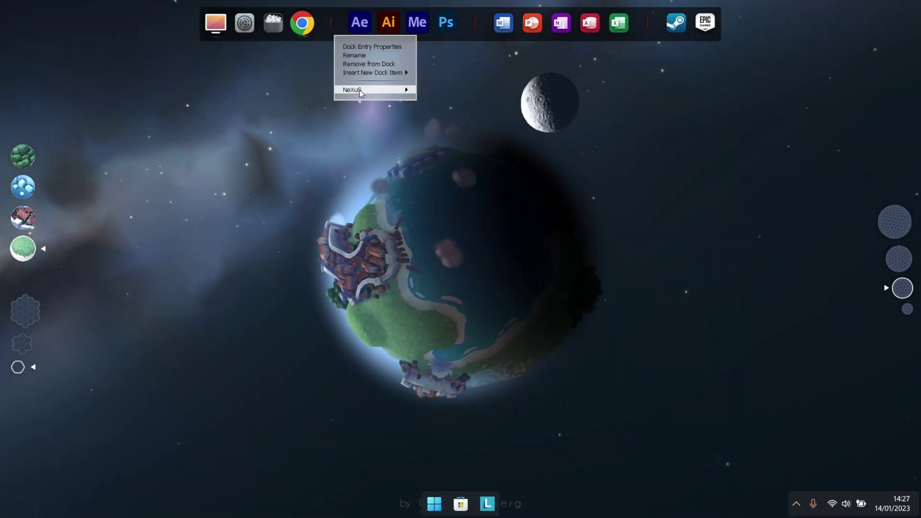
{"action": "mouse_move", "coordinate": [361, 91]}
{"action": "left_click", "coordinate": [441, 98]}
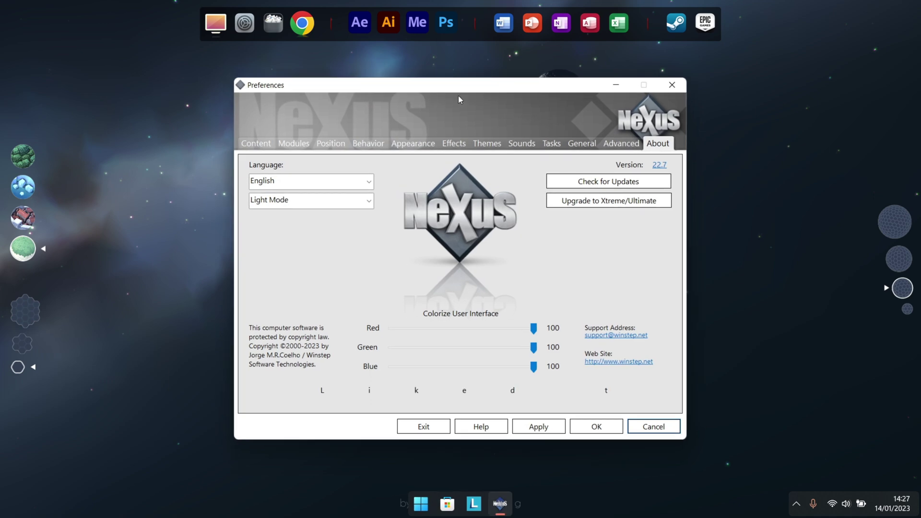
Set the dock icon size to 40 pixels under Appearance, apply it, then show the Position page
{"action": "left_click", "coordinate": [622, 143]}
{"action": "left_click", "coordinate": [487, 143]}
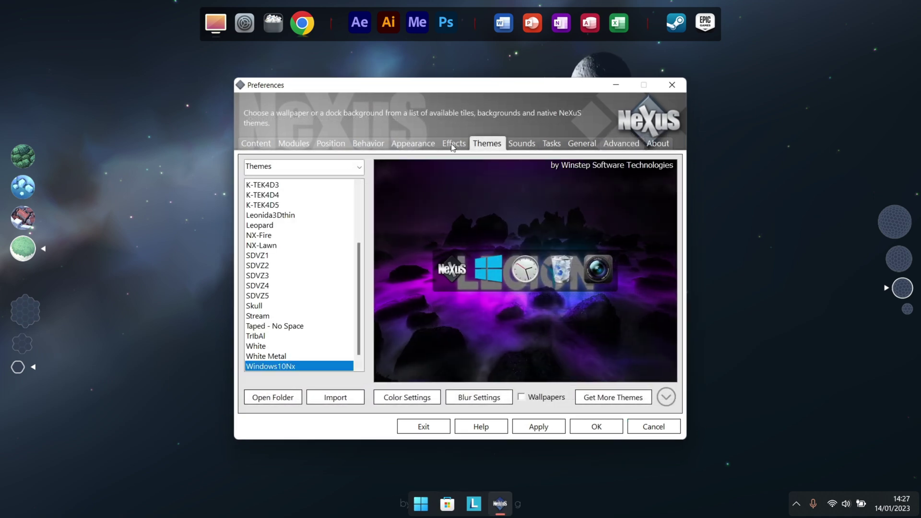
{"action": "left_click", "coordinate": [454, 143]}
{"action": "left_click", "coordinate": [413, 143]}
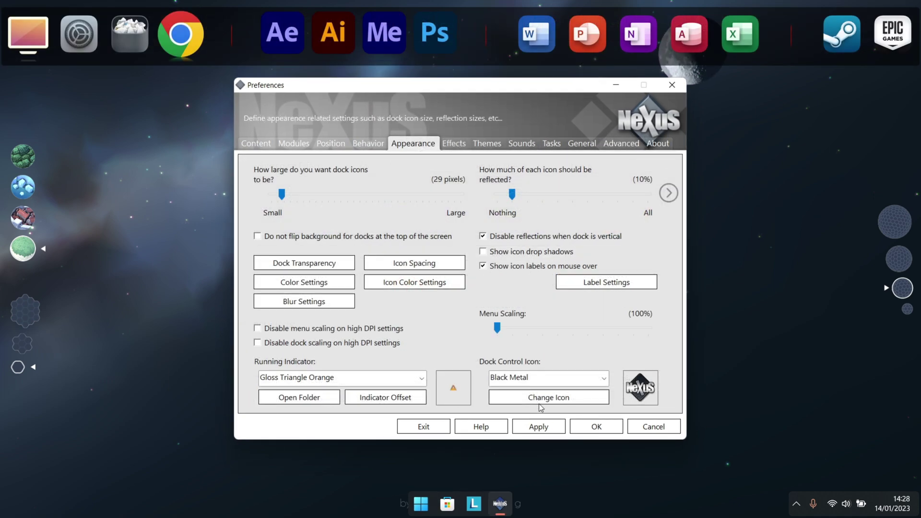
{"action": "left_click", "coordinate": [538, 427]}
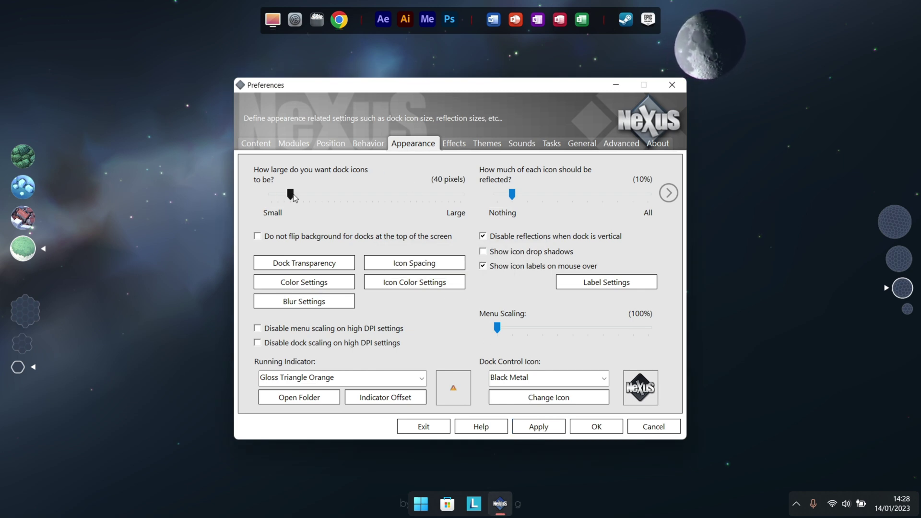
{"action": "left_click", "coordinate": [531, 425]}
{"action": "left_click", "coordinate": [331, 143]}
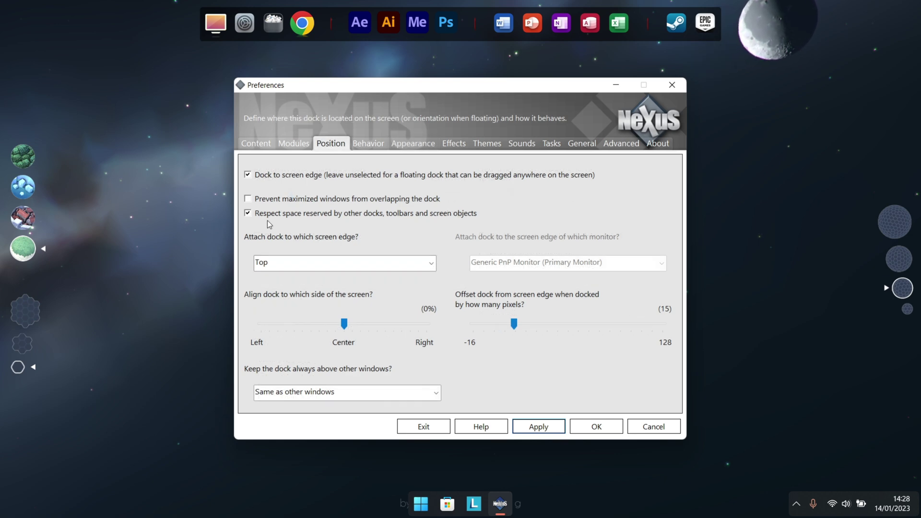
Launch Chrome from the dock and reveal the enlarged dock over its New Tab page at the top edge
{"action": "left_click", "coordinate": [309, 43]}
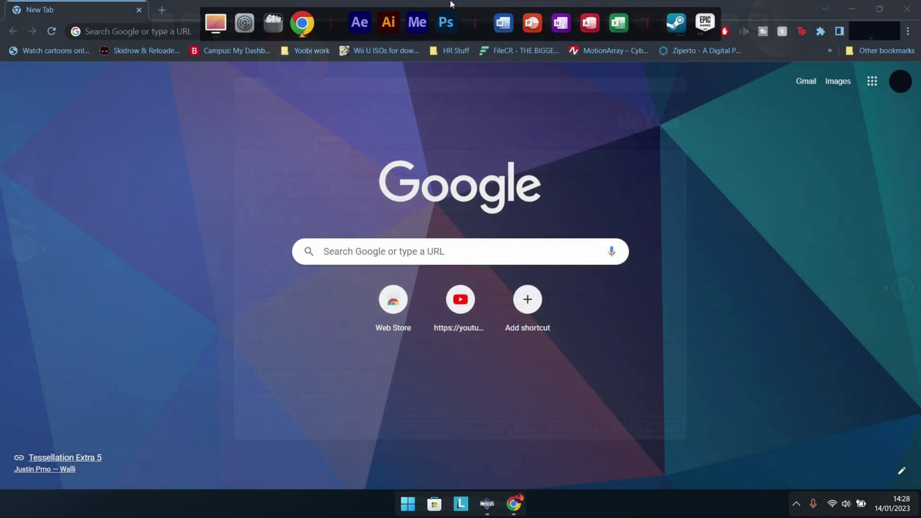
{"action": "mouse_move", "coordinate": [462, 4]}
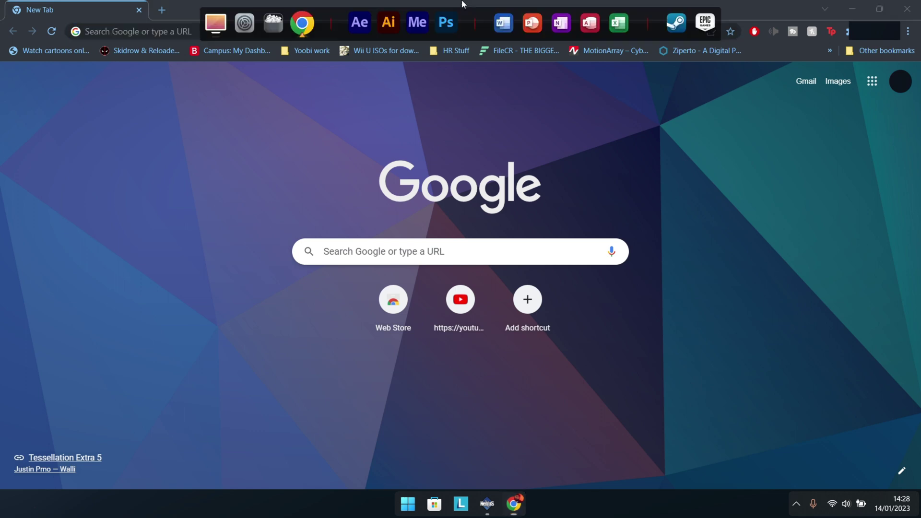